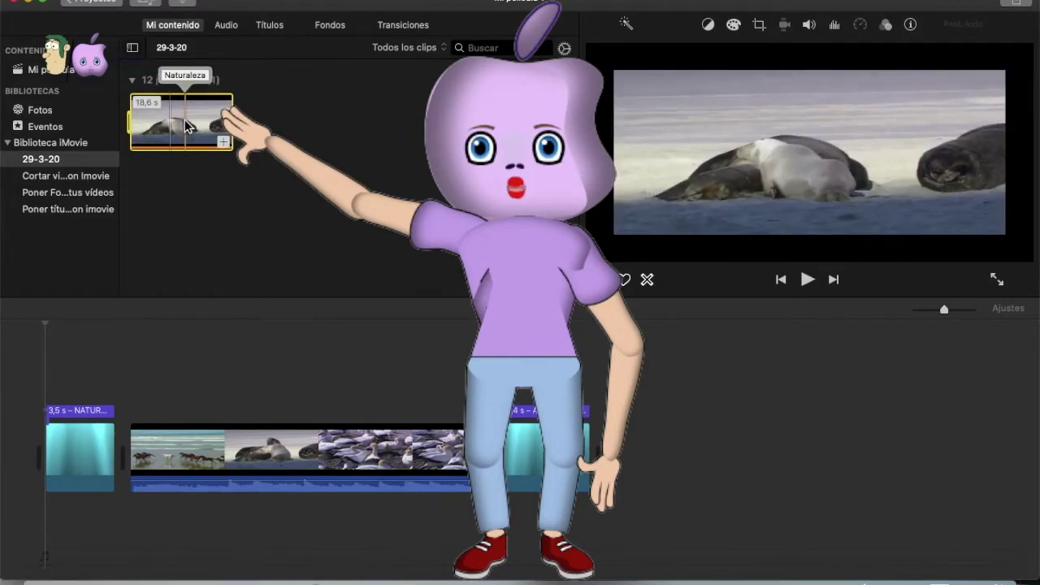
Step: Import Caballos.jpg and Leon.jpg from the Descargas folder into the 29-3-20 event
left_click(174, 285)
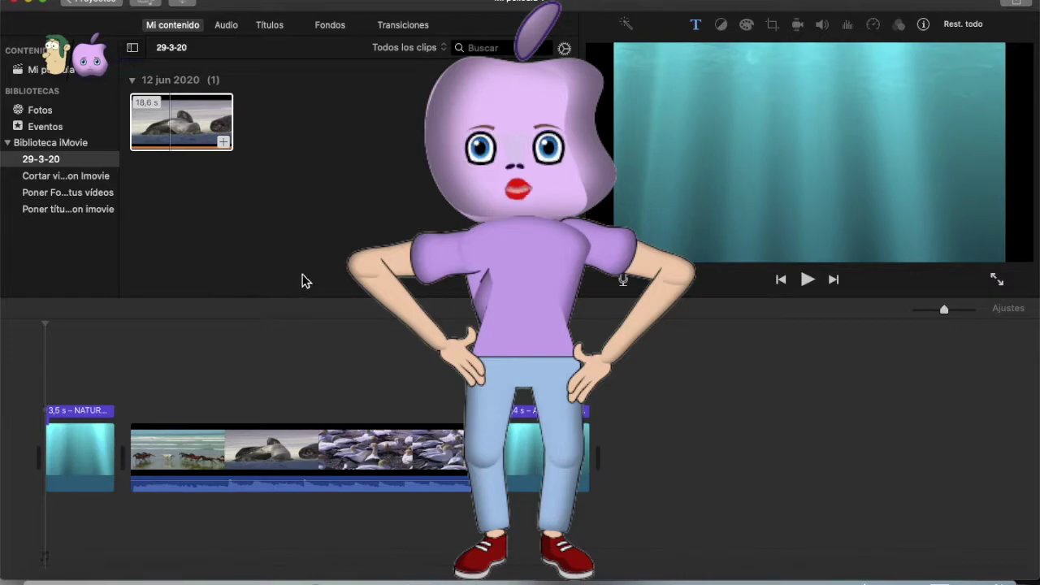
left_click(186, 5)
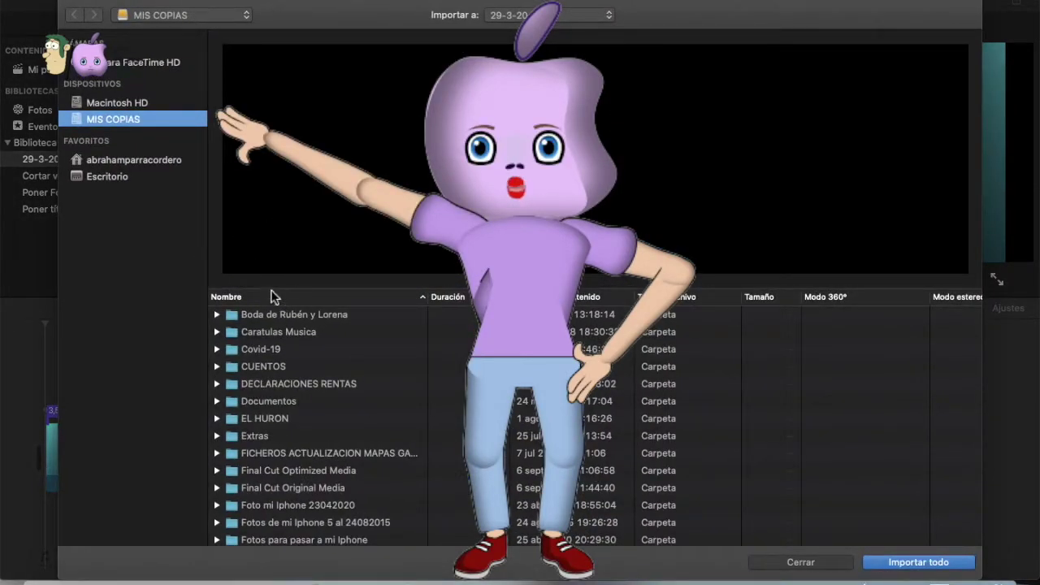
left_click(164, 160)
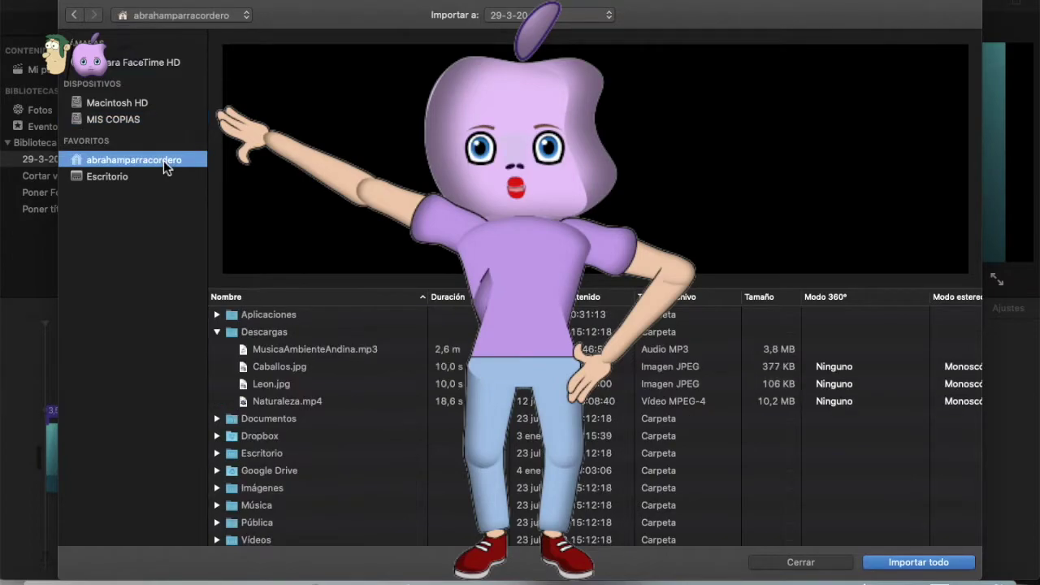
left_click(279, 367)
left_click(280, 384, "shift")
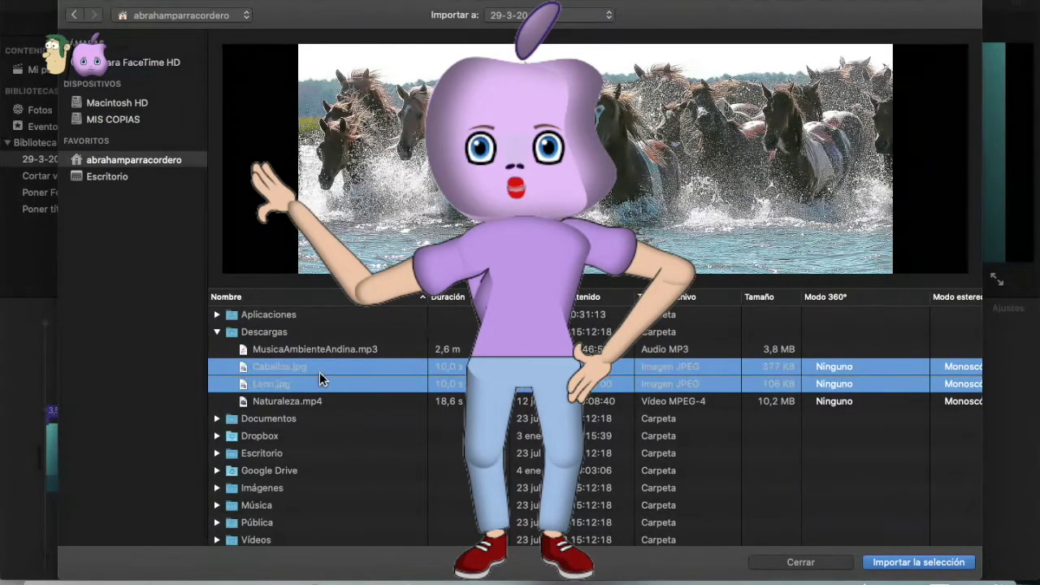
left_click(937, 566)
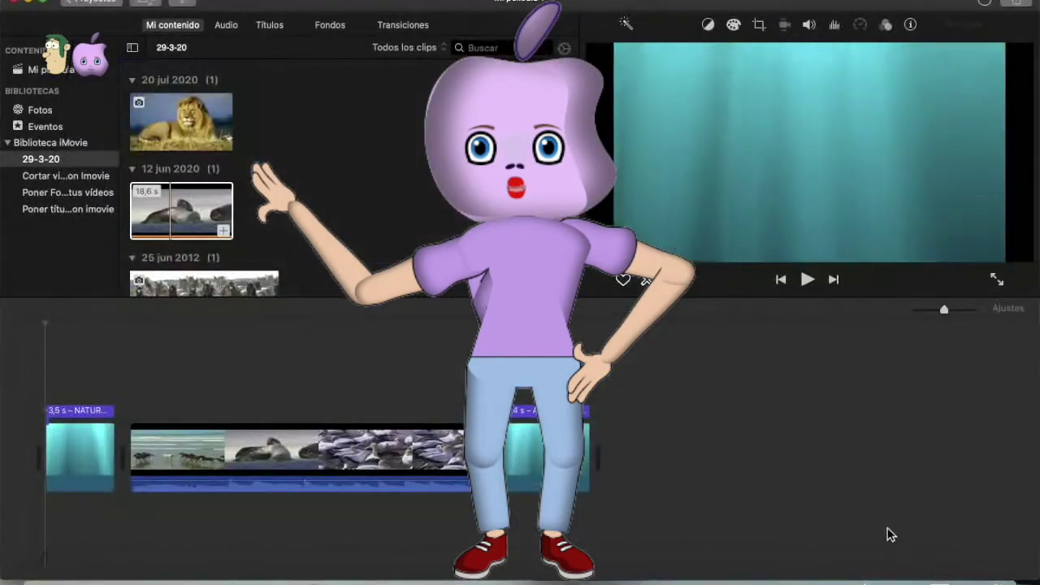
Step: Insert the Caballos photo after the opening title clip and the Leon photo just before the closing title clip in the timeline
scroll(383, 197, "down", 3)
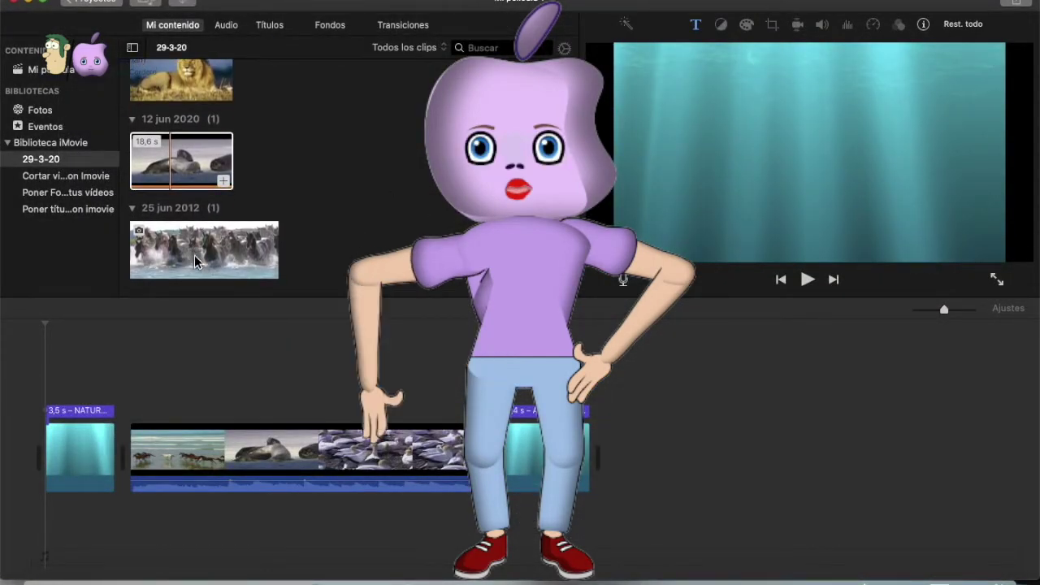
left_click(196, 258)
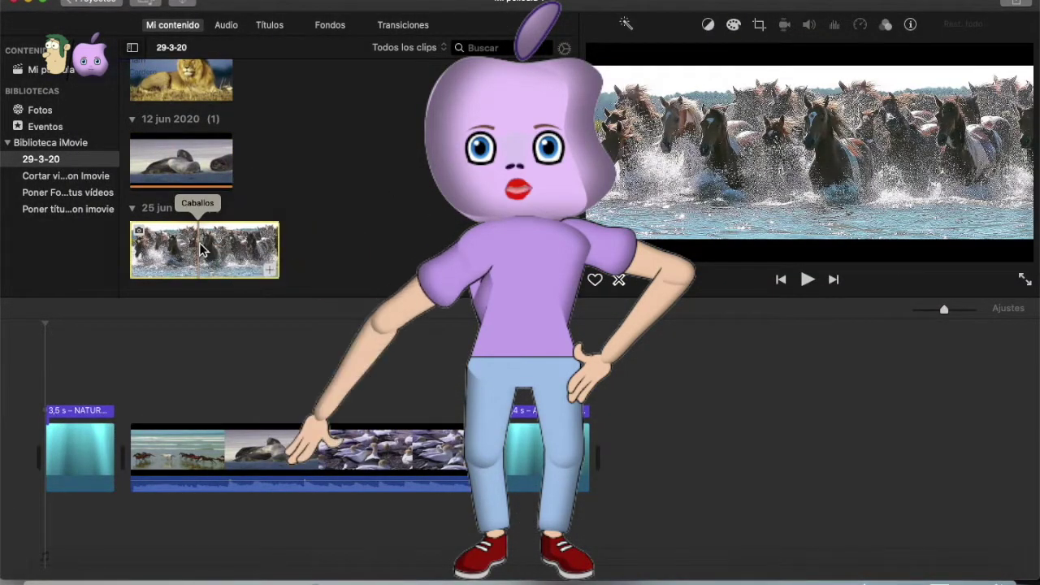
left_click_drag(193, 256, 143, 462)
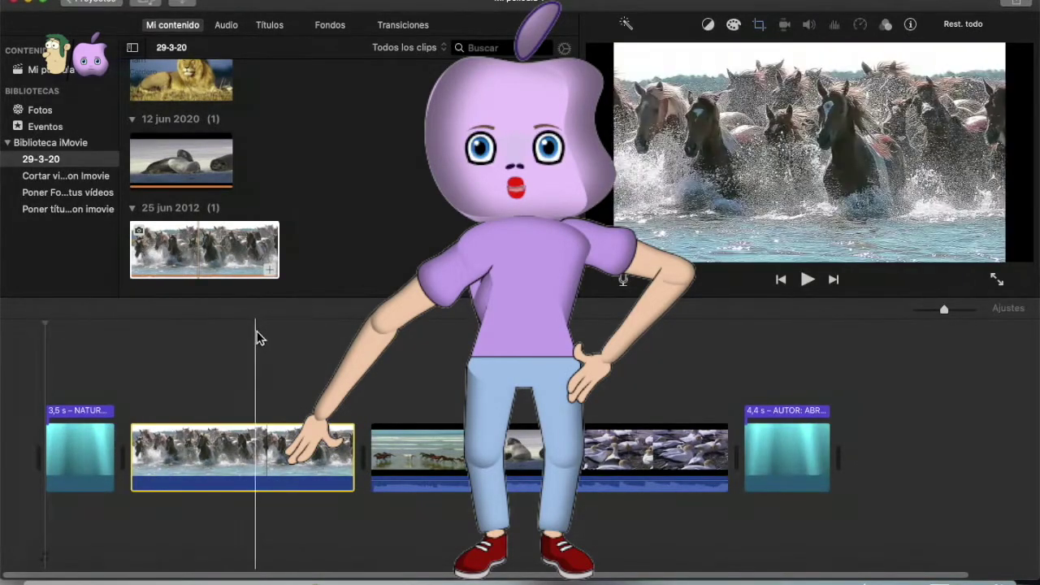
left_click(173, 83)
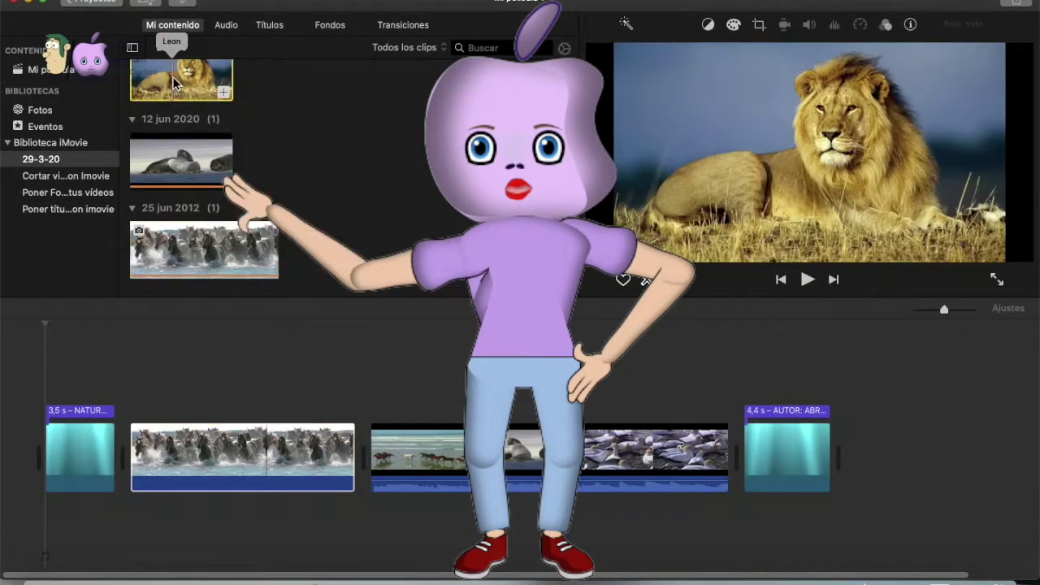
left_click_drag(172, 82, 740, 461)
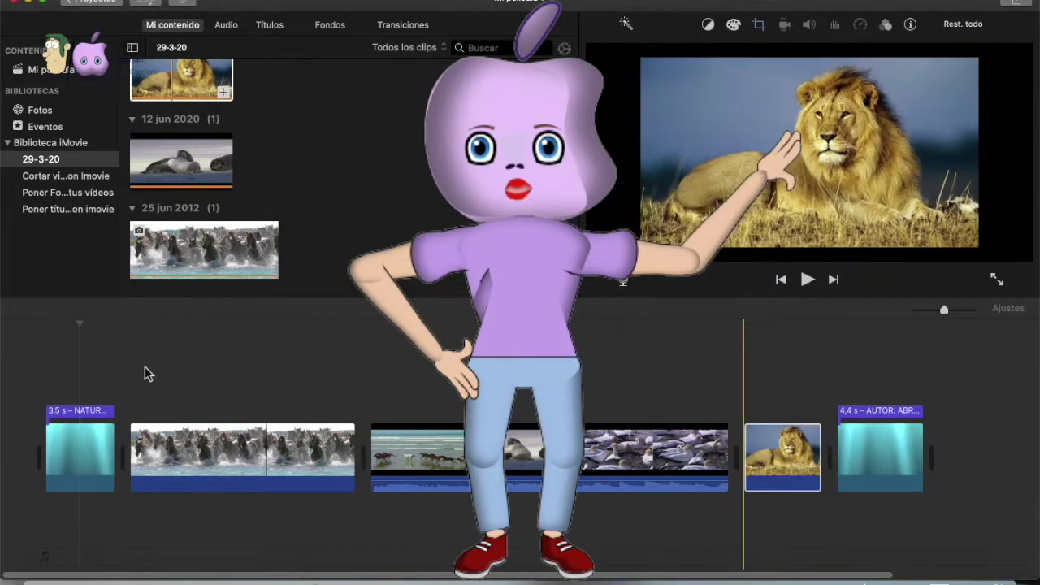
Step: Play the horse photo from its beginning to check its default motion
left_click(145, 367)
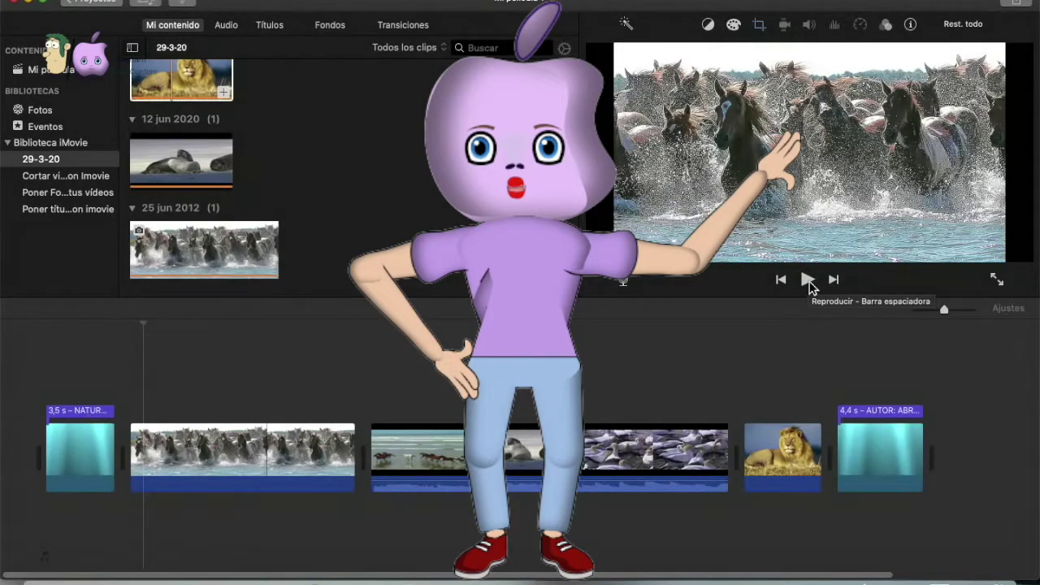
left_click(809, 280)
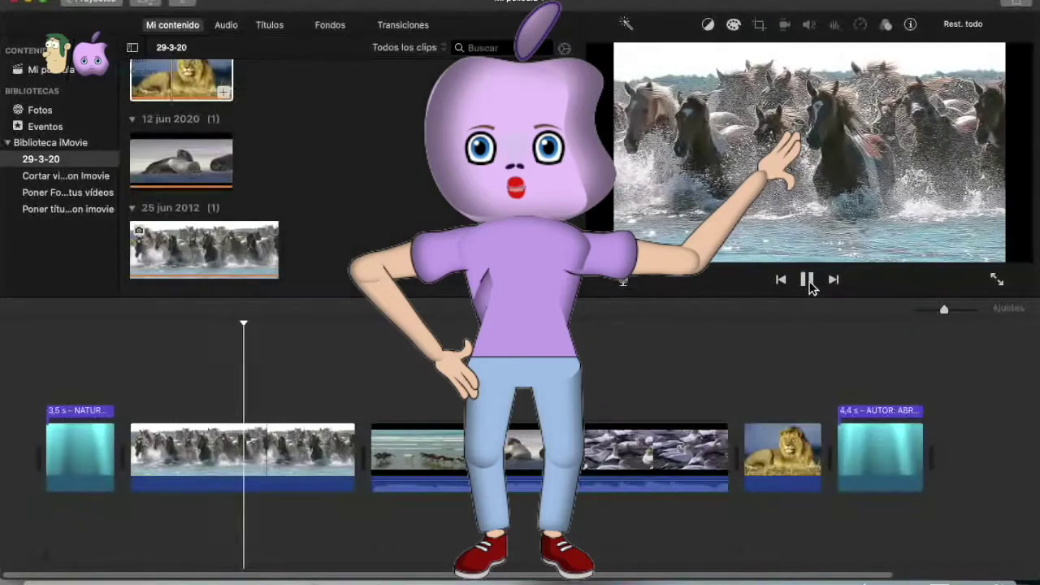
left_click(809, 280)
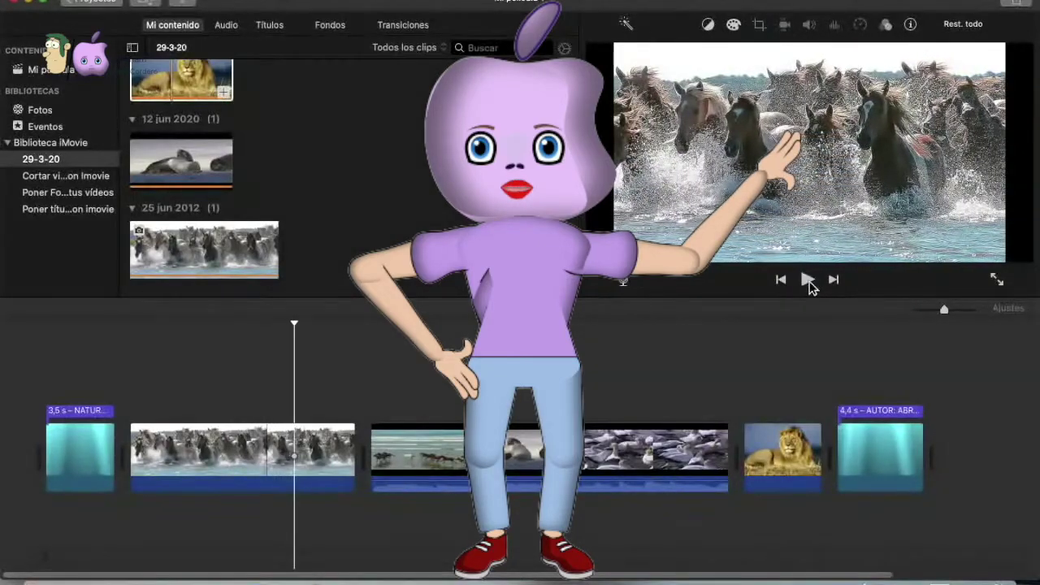
Step: Try the Ajustar crop style on the horse photo in the timeline and play the photo back
left_click(236, 451)
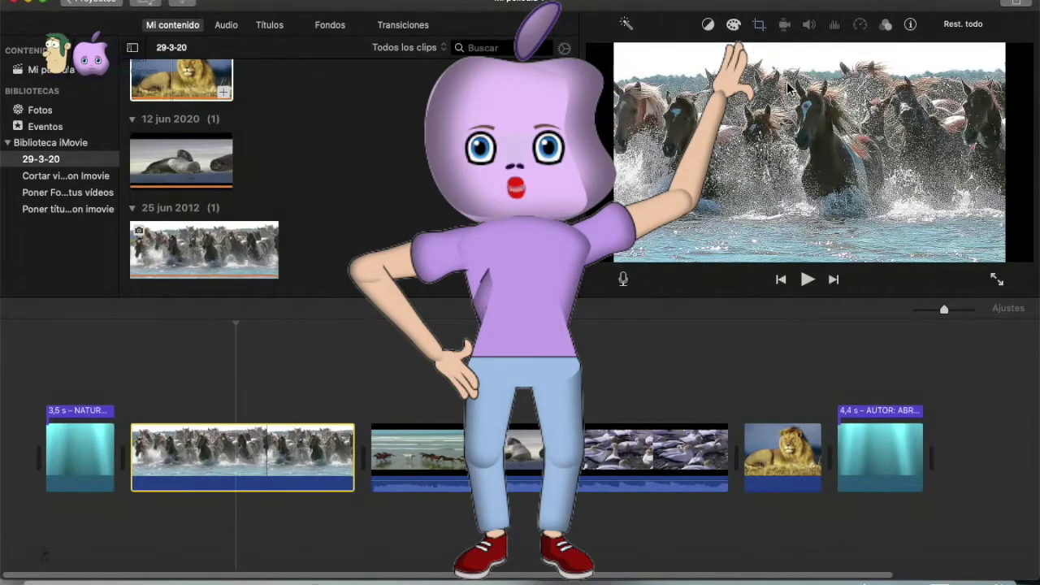
left_click(762, 30)
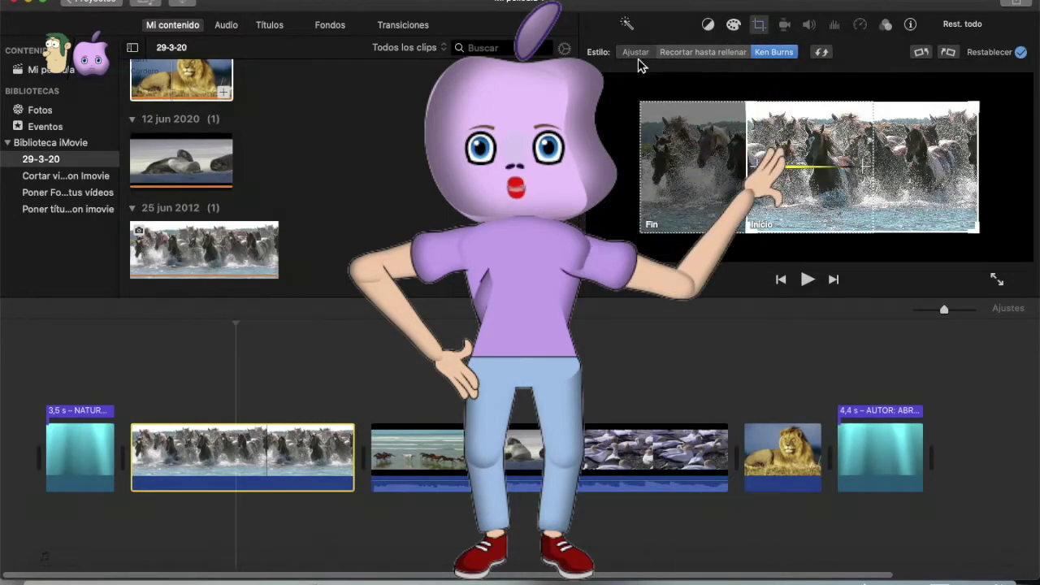
left_click(636, 52)
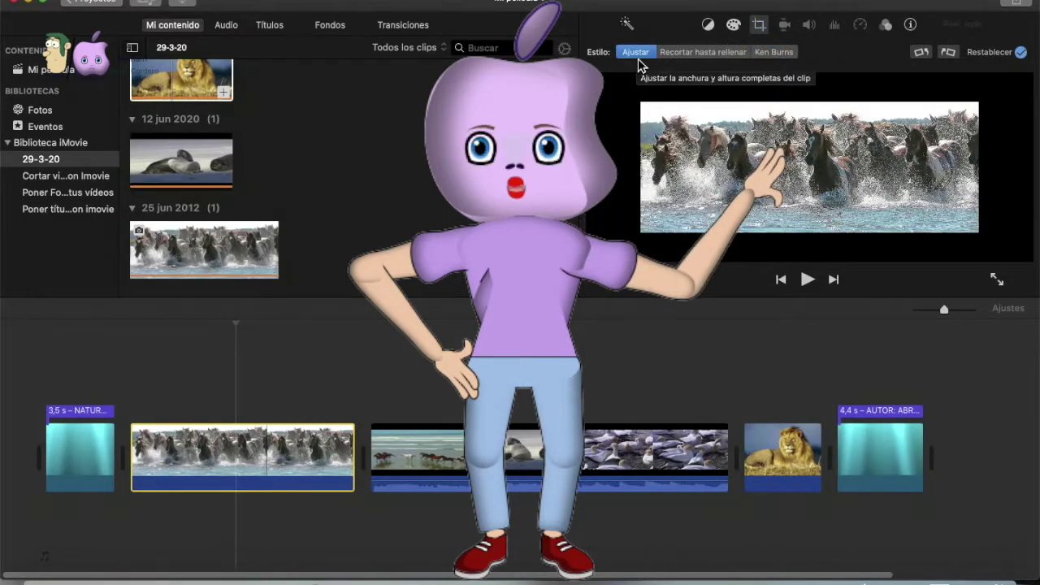
left_click(137, 382)
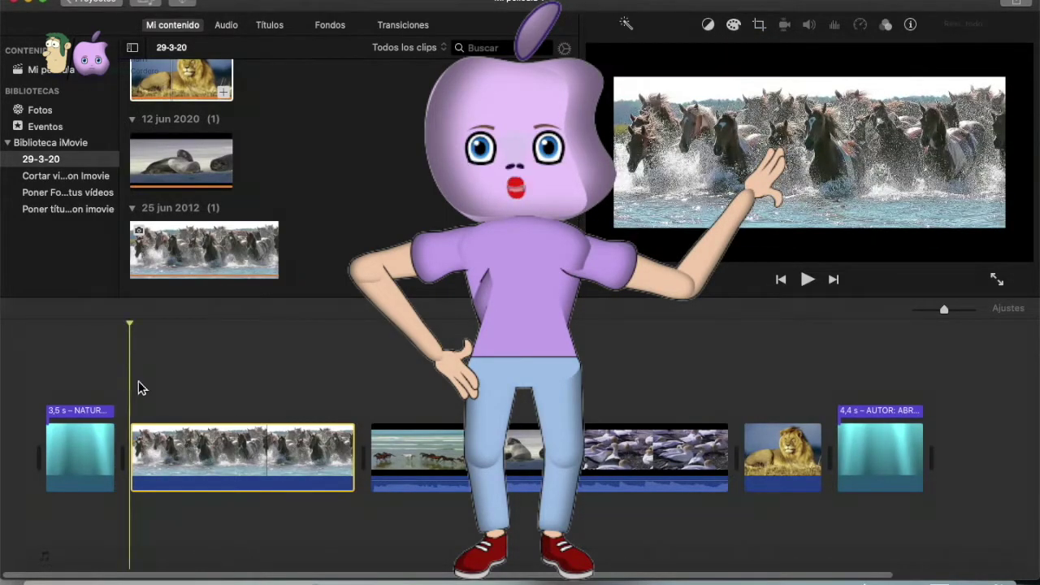
left_click(809, 279)
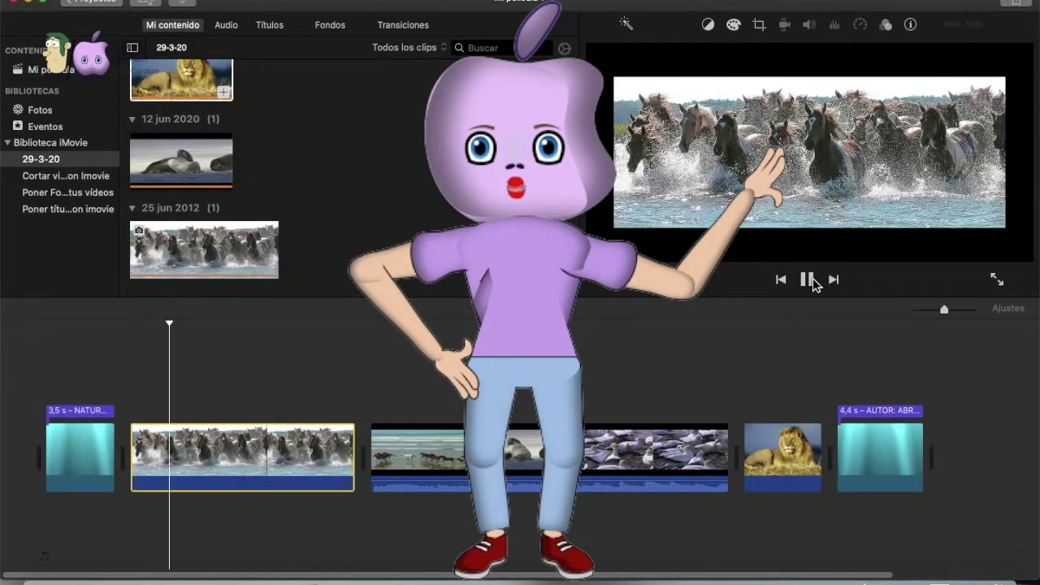
left_click(809, 280)
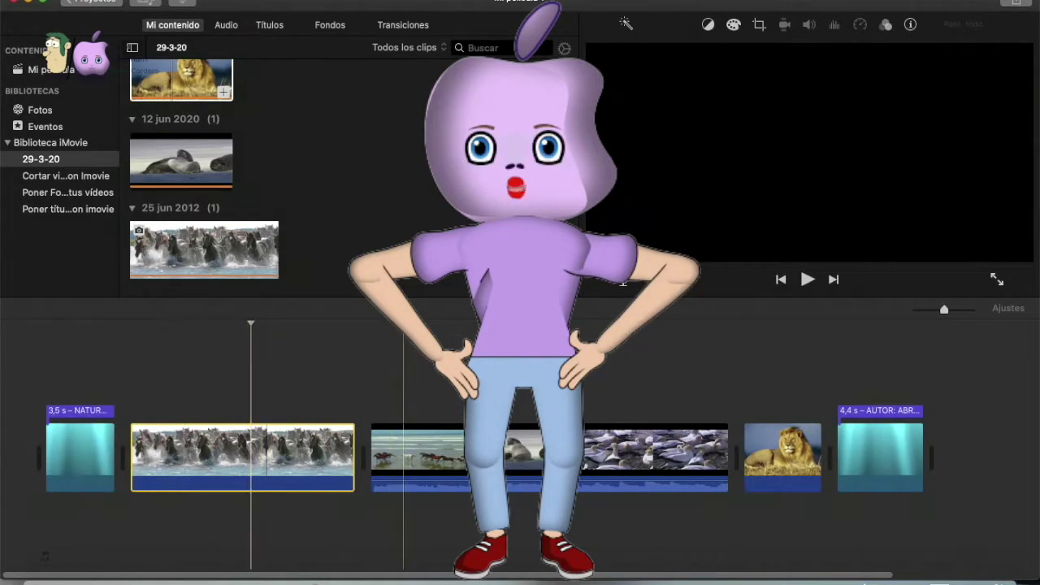
Step: Try the Recortar hasta rellenar style on the horse photo, framing its lower-right part
left_click(760, 27)
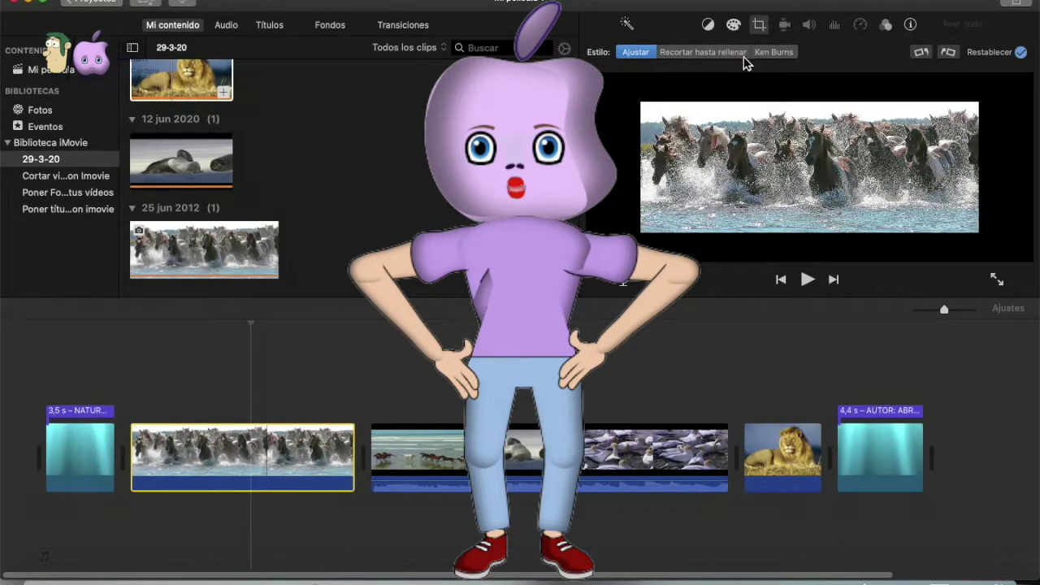
left_click(742, 55)
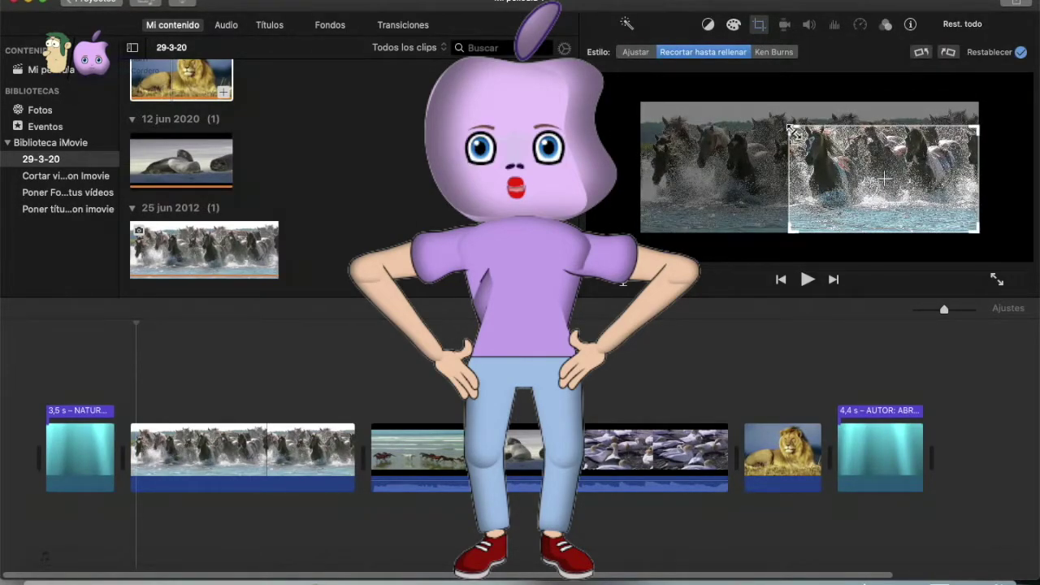
Step: Apply the Ken Burns style to the horse photo with the start frame enlarged to the photo's full height, and preview it
left_click(775, 53)
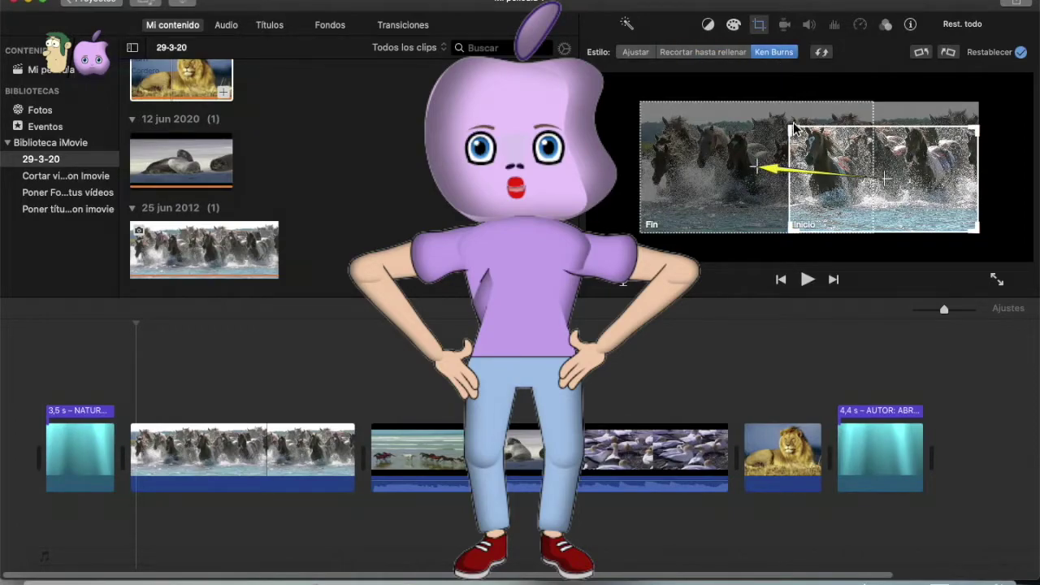
left_click_drag(791, 129, 777, 107)
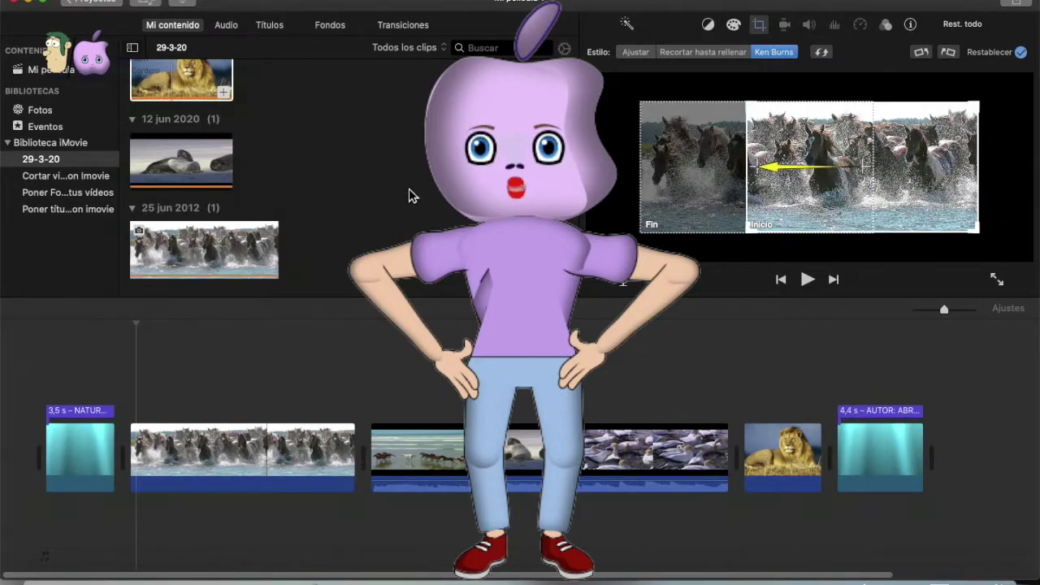
left_click(130, 378)
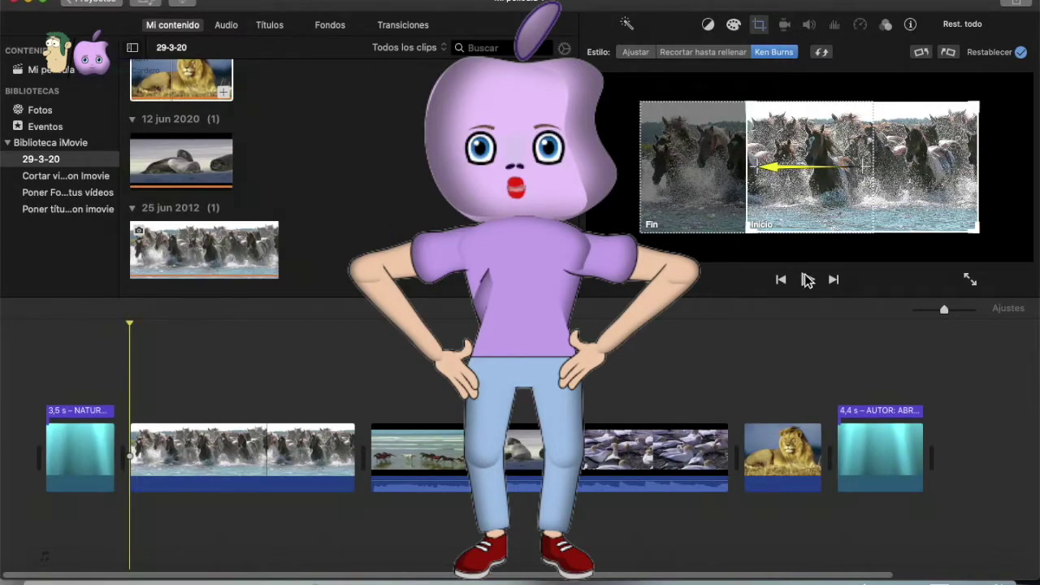
left_click(807, 281)
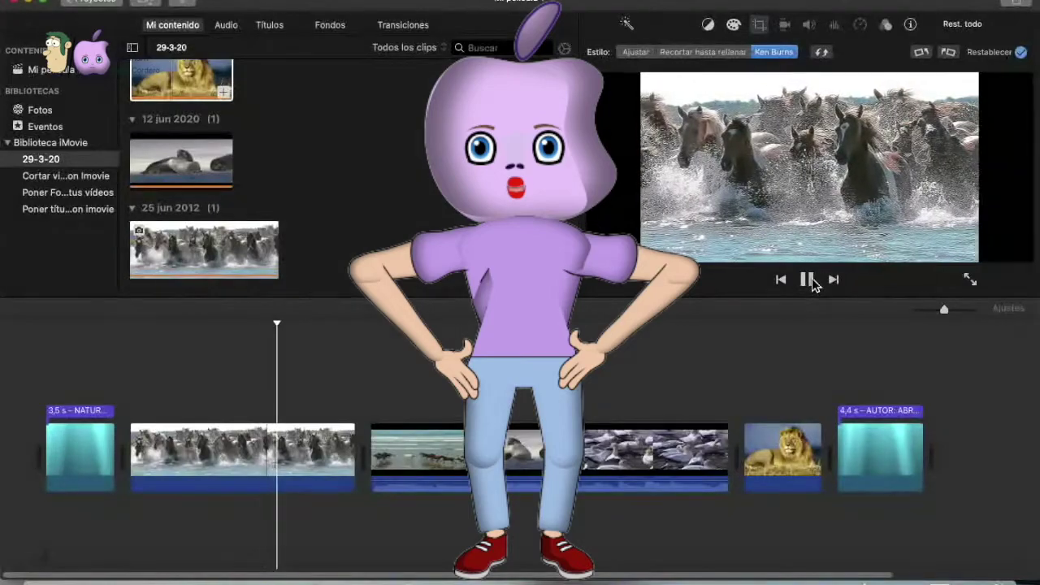
left_click(810, 280)
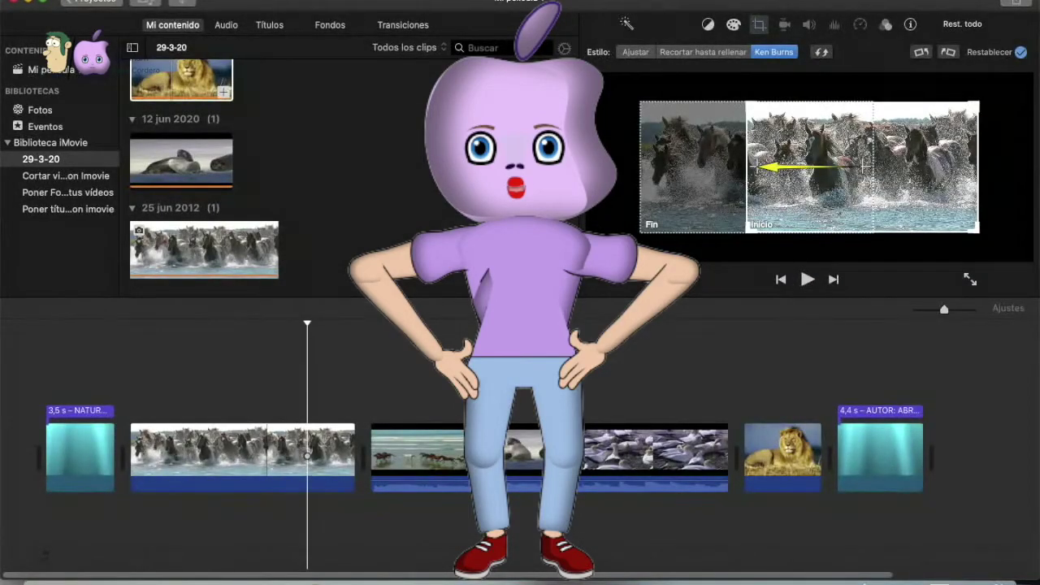
Step: Enlarge the lion photo's Ken Burns end frame slightly toward the upper-left corner of the photo and preview the motion
left_click(744, 337)
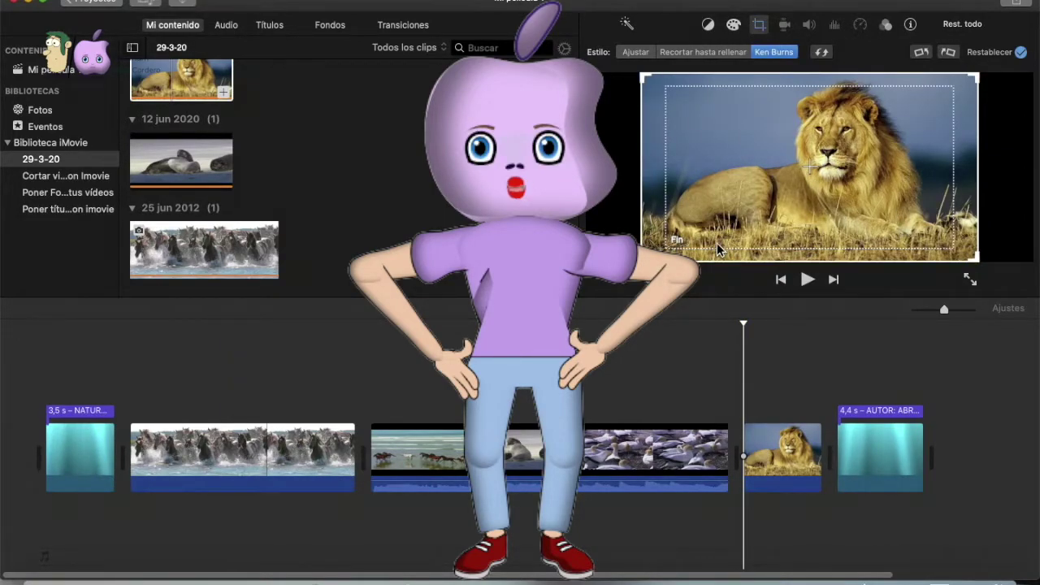
left_click(681, 101)
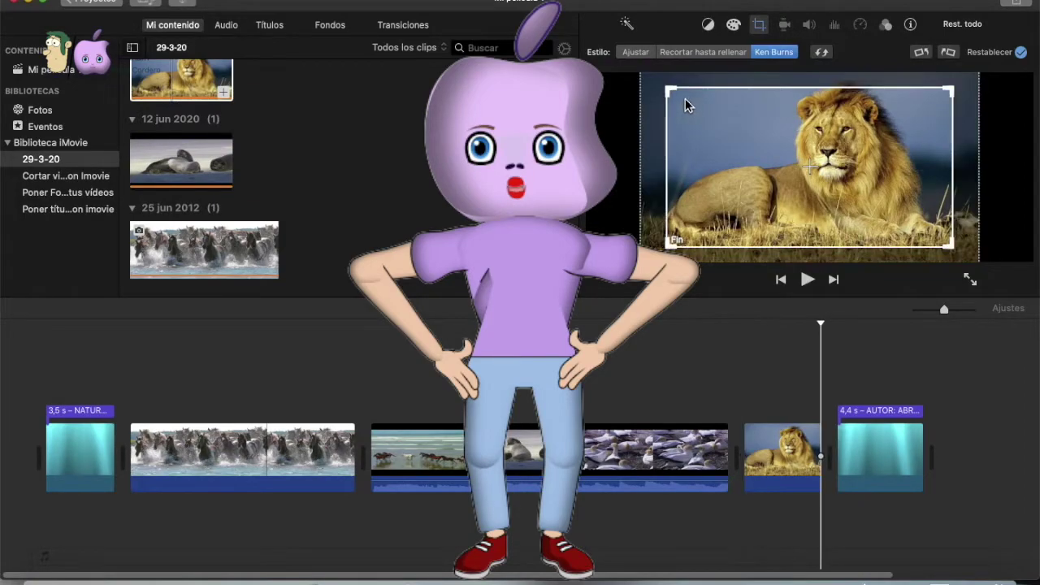
mouse_move(678, 96)
left_mouse_down()
mouse_move(672, 77)
mouse_move(673, 90)
left_mouse_up()
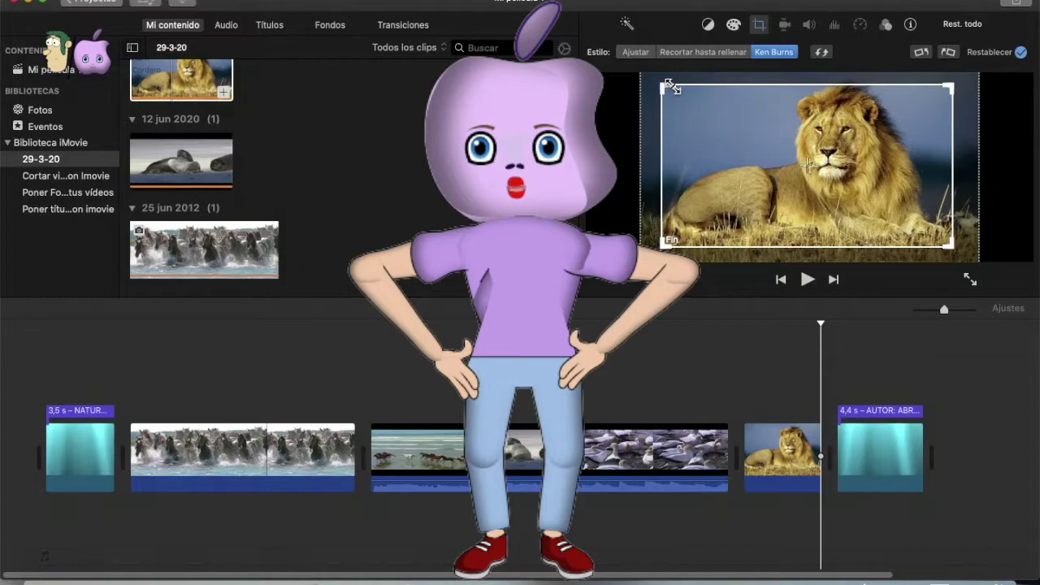
left_click(746, 359)
left_click(809, 280)
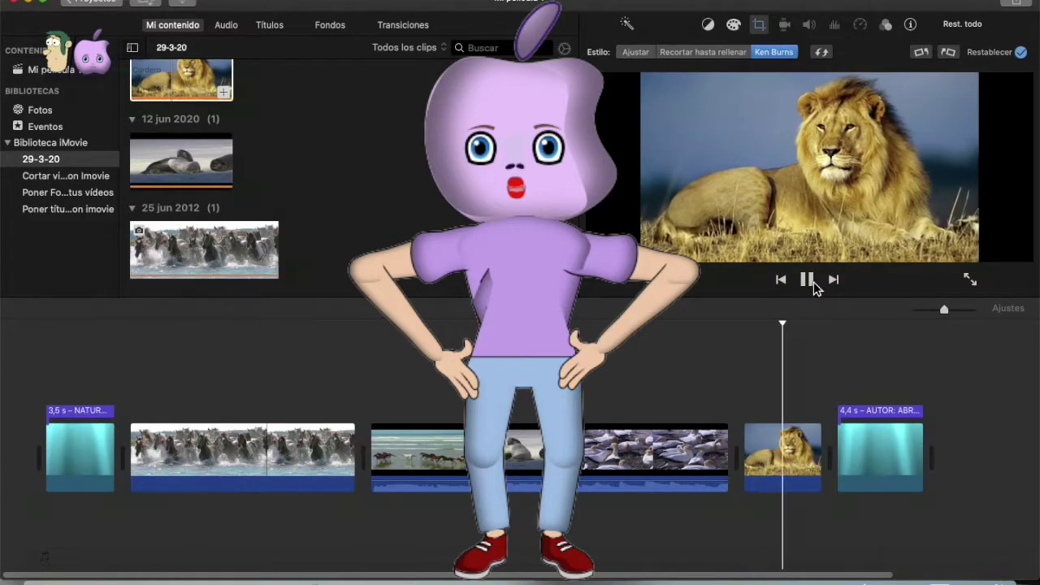
Step: Insert the Cubo transition between the opening title clip and the horse photo in the timeline
left_click(146, 388)
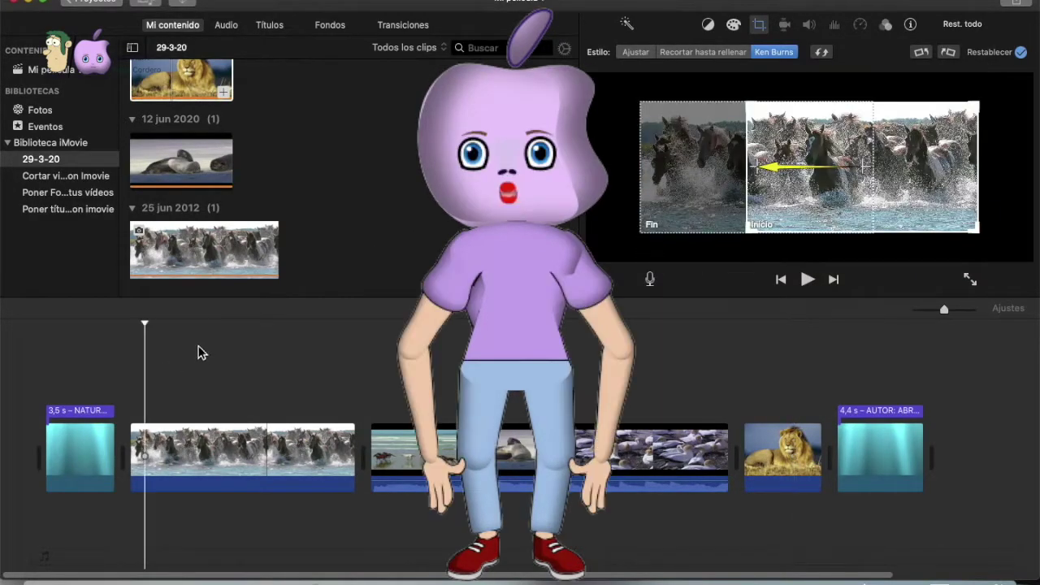
left_click(25, 357)
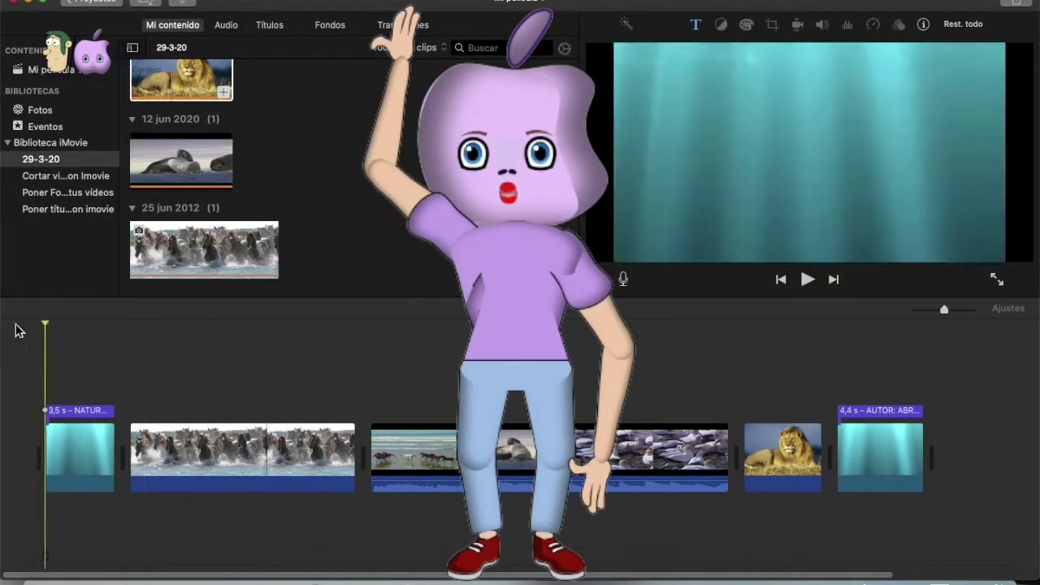
left_click(414, 26)
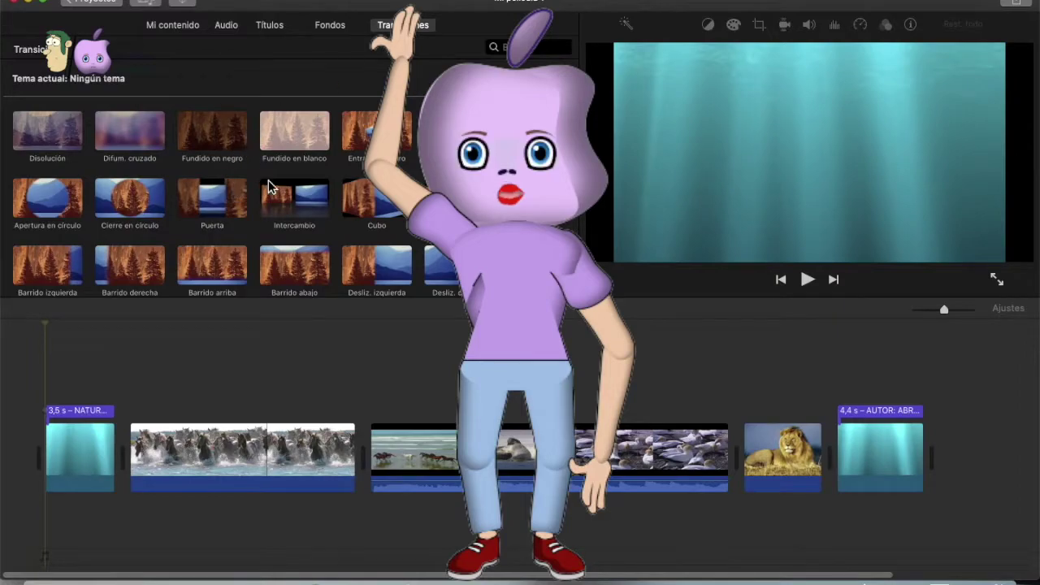
scroll(268, 180, "down", 3)
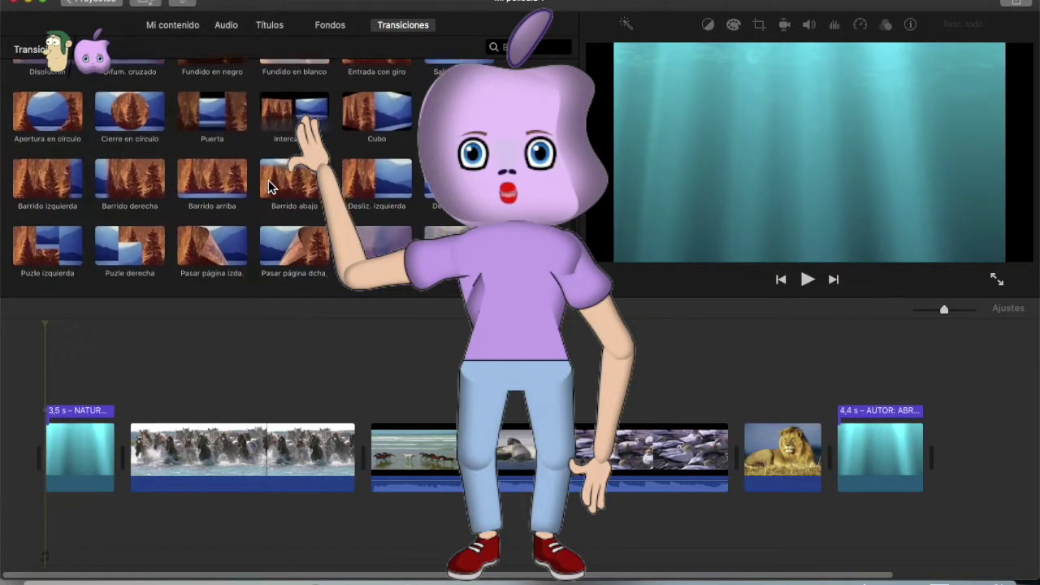
scroll(268, 180, "up", 4)
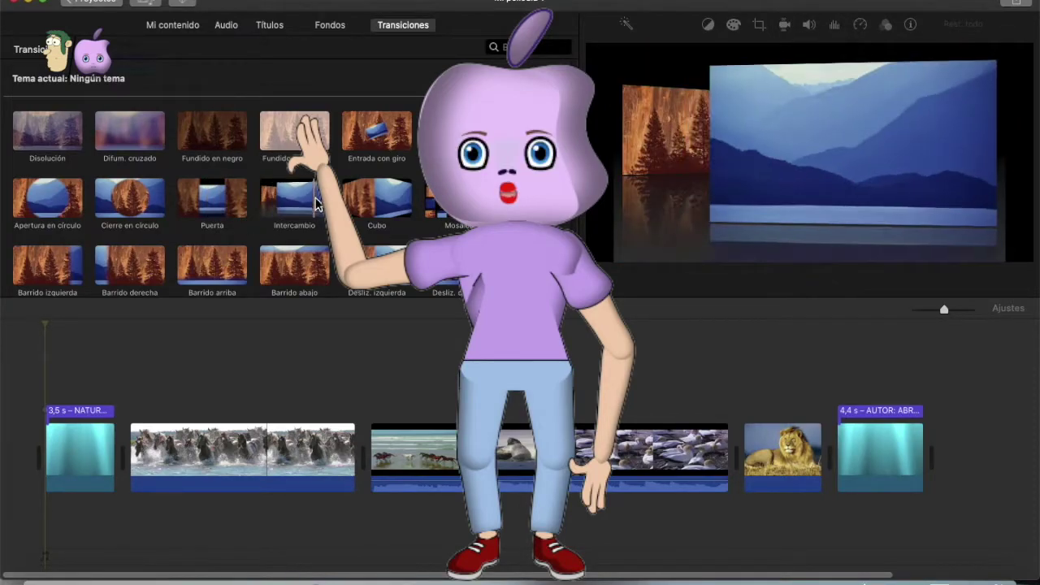
left_click(365, 201)
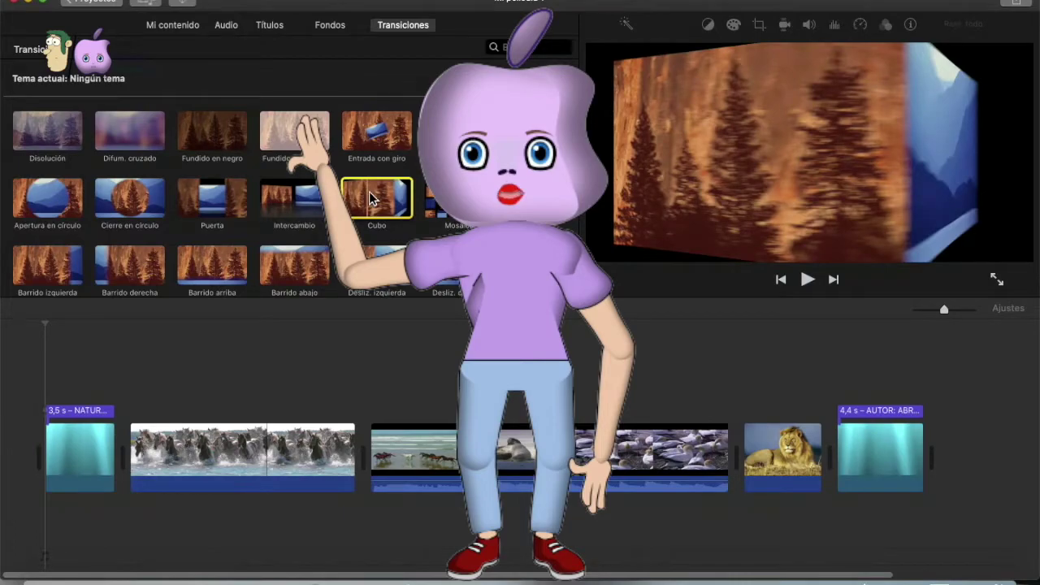
mouse_move(286, 237)
left_mouse_down()
mouse_move(152, 365)
mouse_move(115, 456)
left_mouse_up()
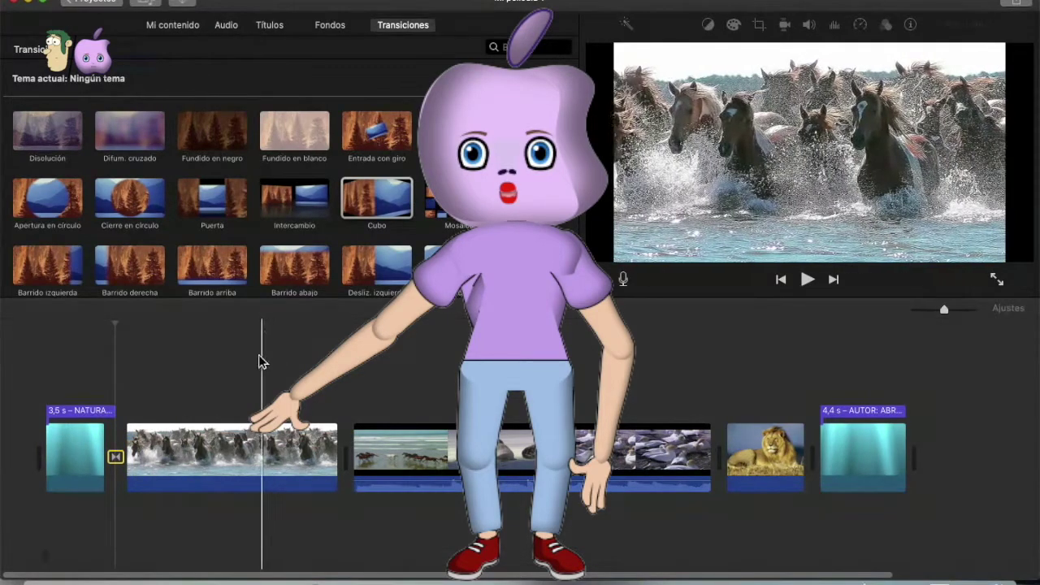
Step: Play back the transition from the opening title clip into the horse photo
left_click(86, 356)
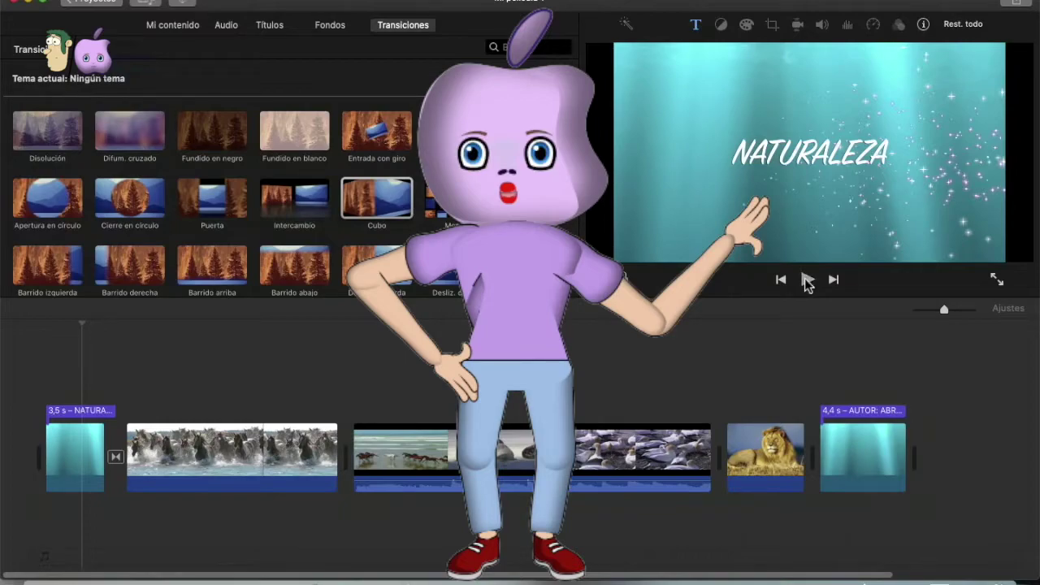
left_click(807, 280)
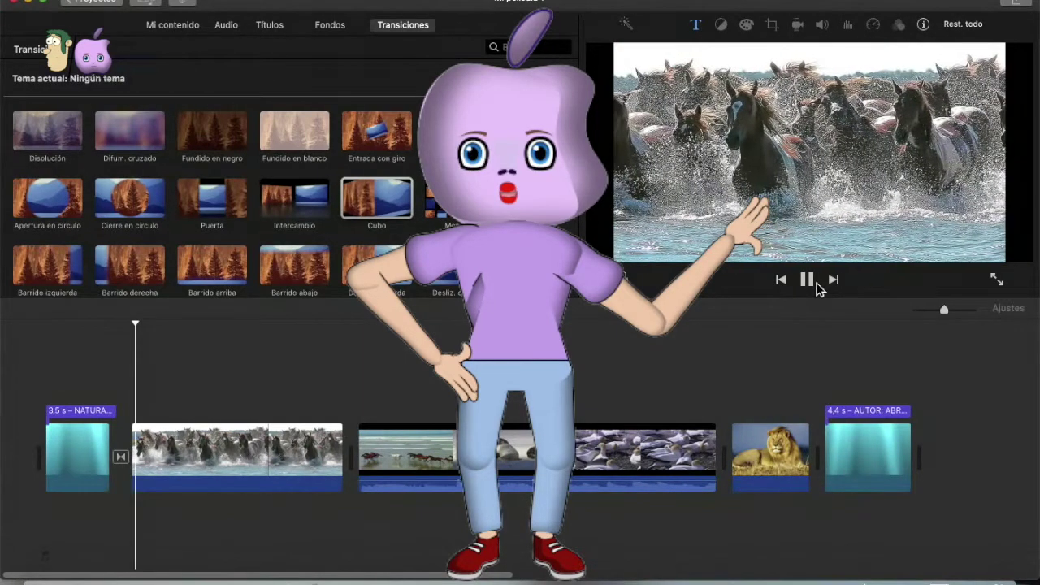
left_click(808, 281)
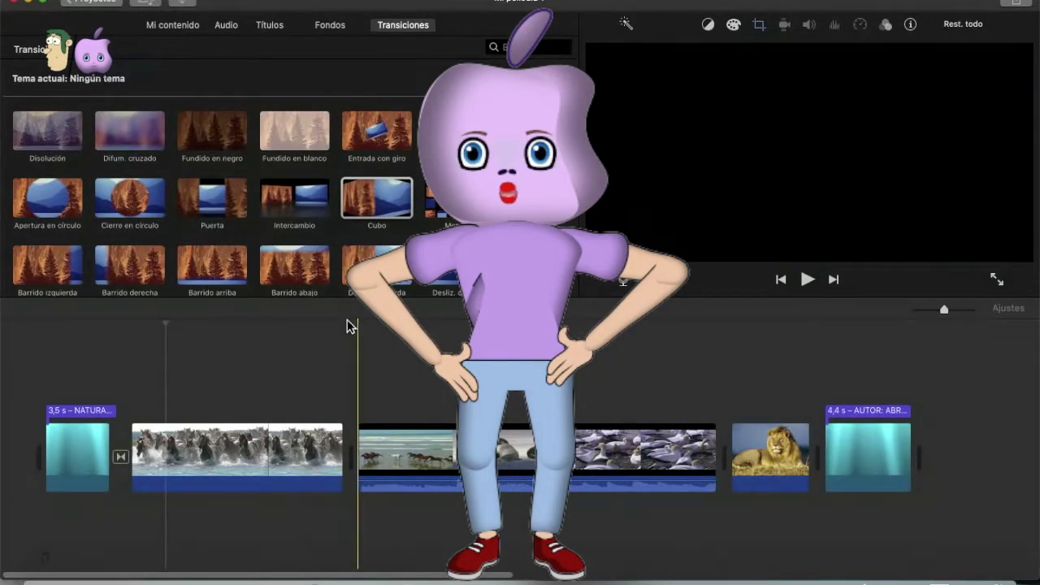
Step: Insert the Apertura en círculo transition between the horse photo and the nature video clip
left_click(56, 206)
left_click_drag(57, 206, 333, 368)
left_click_drag(323, 431, 325, 439)
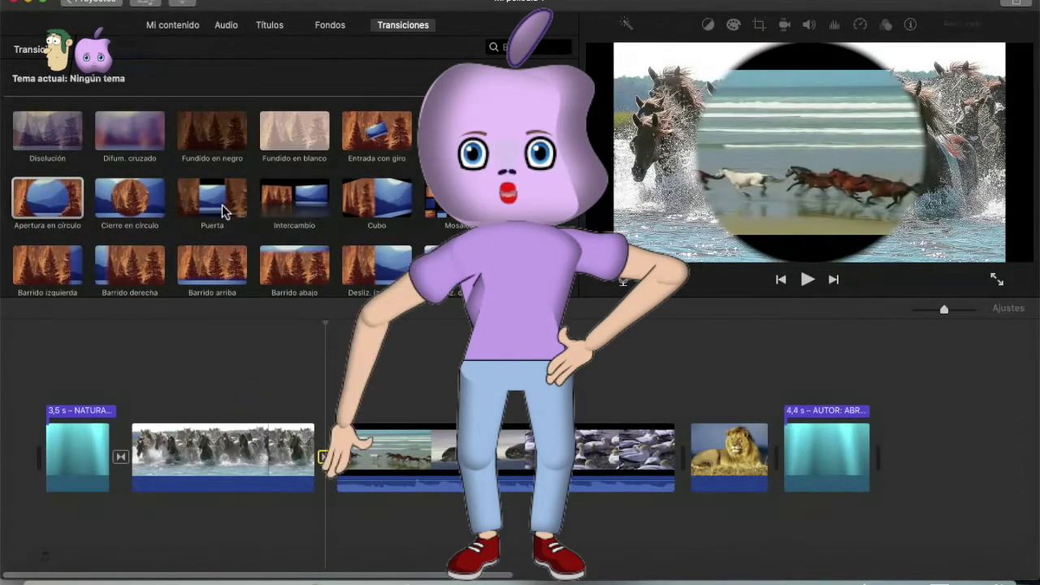
Step: Place the Puerta transition before and after the lion photo, and preview the movie from the start
left_click_drag(224, 210, 644, 386)
left_click_drag(665, 448, 667, 452)
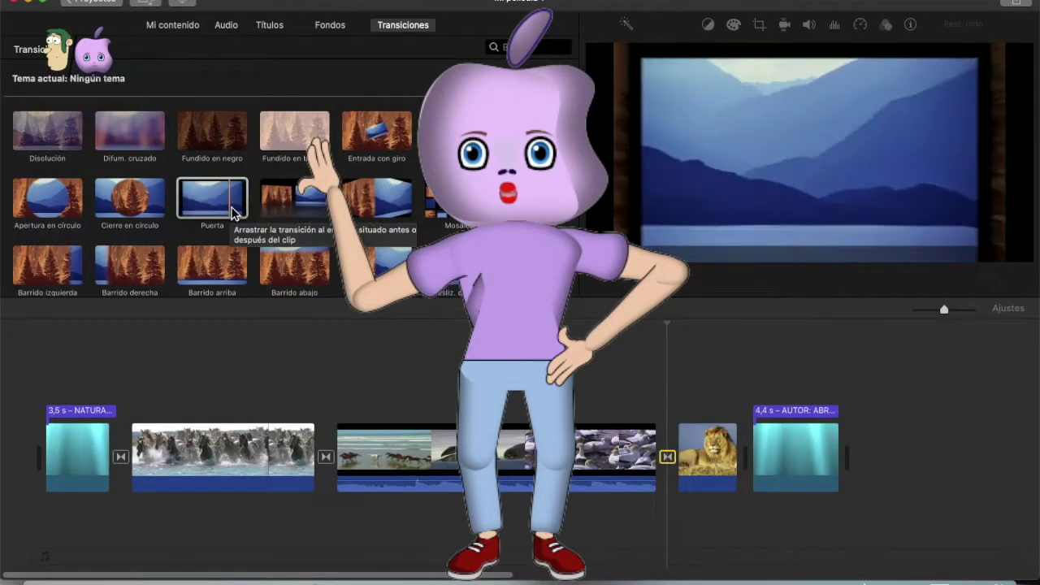
left_click(223, 205)
left_click_drag(567, 319, 740, 443)
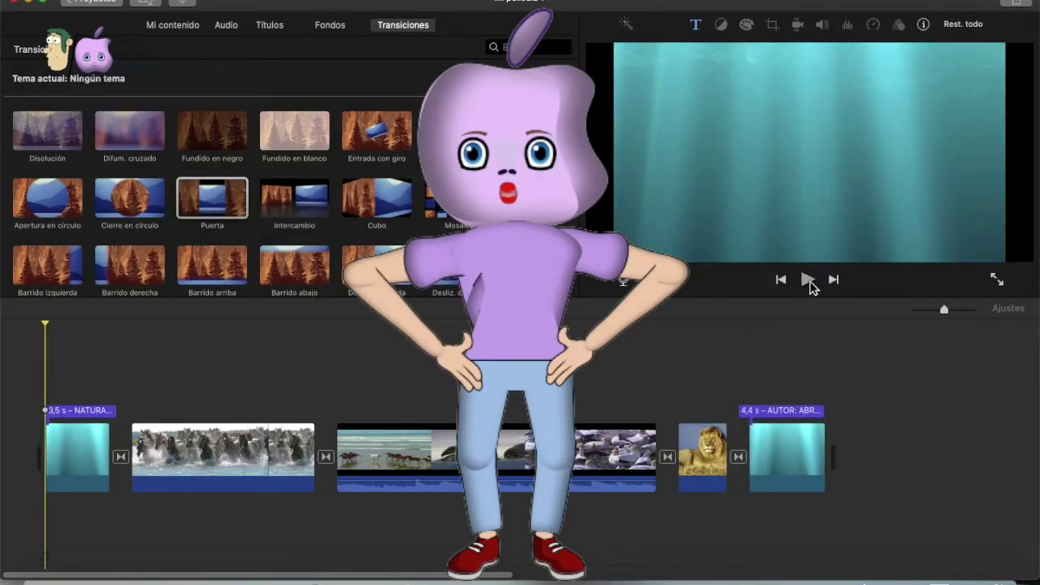
left_click(808, 280)
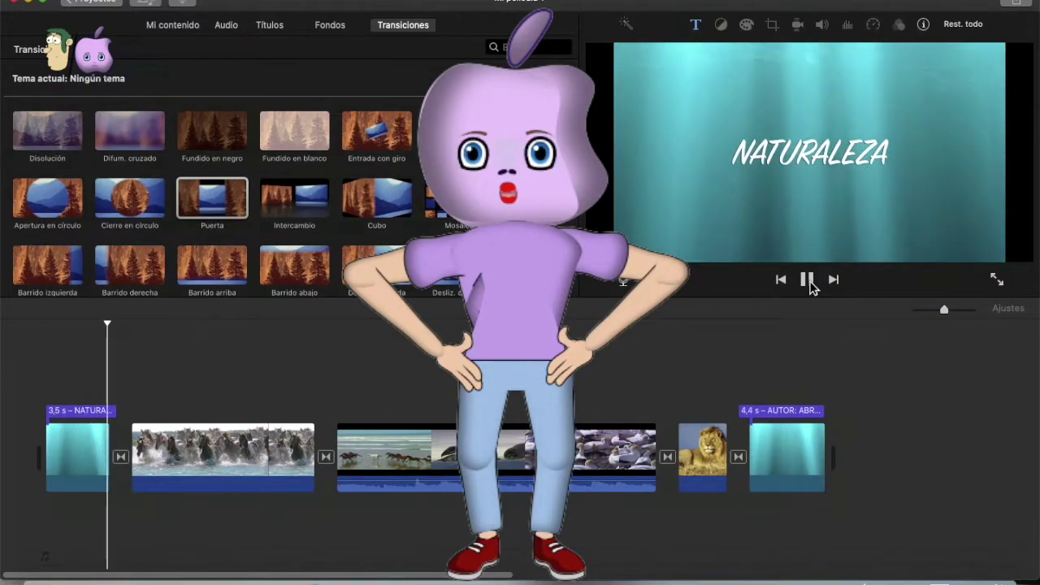
left_click(809, 280)
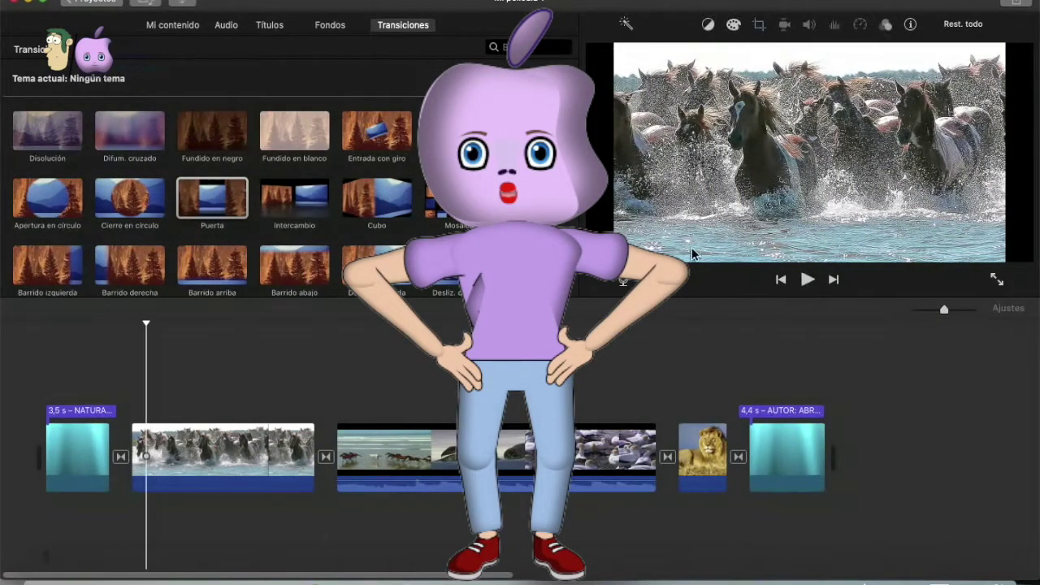
Step: Detach the audio from the nature video clip and delete the separated audio track
left_click(451, 456)
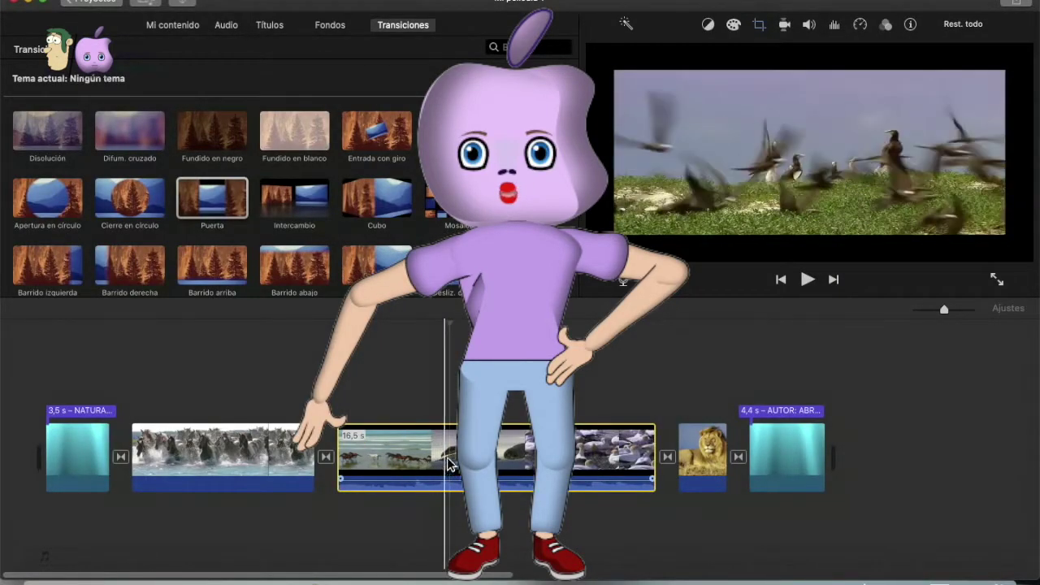
right_click(465, 456)
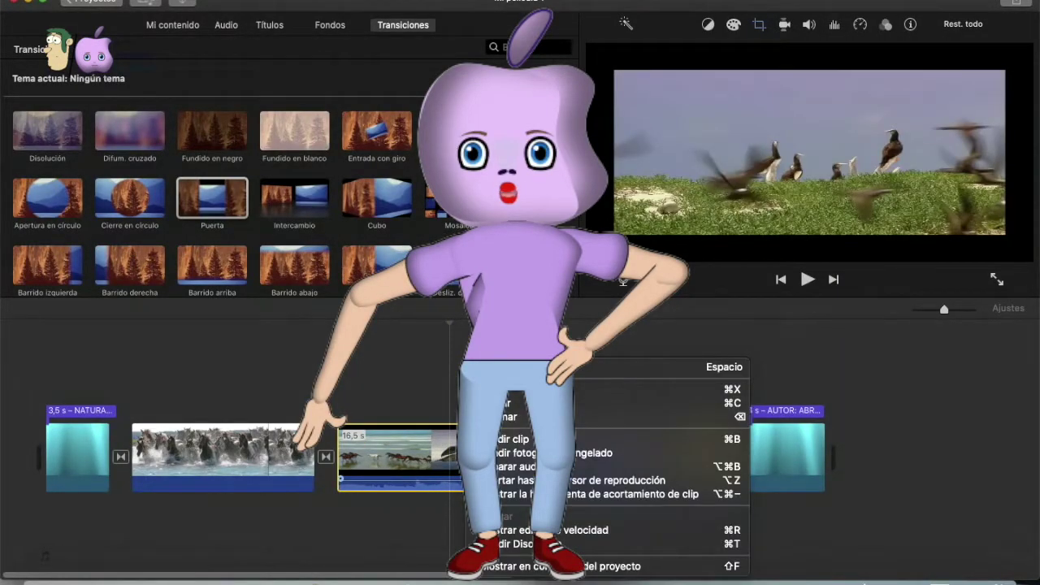
left_click(504, 468)
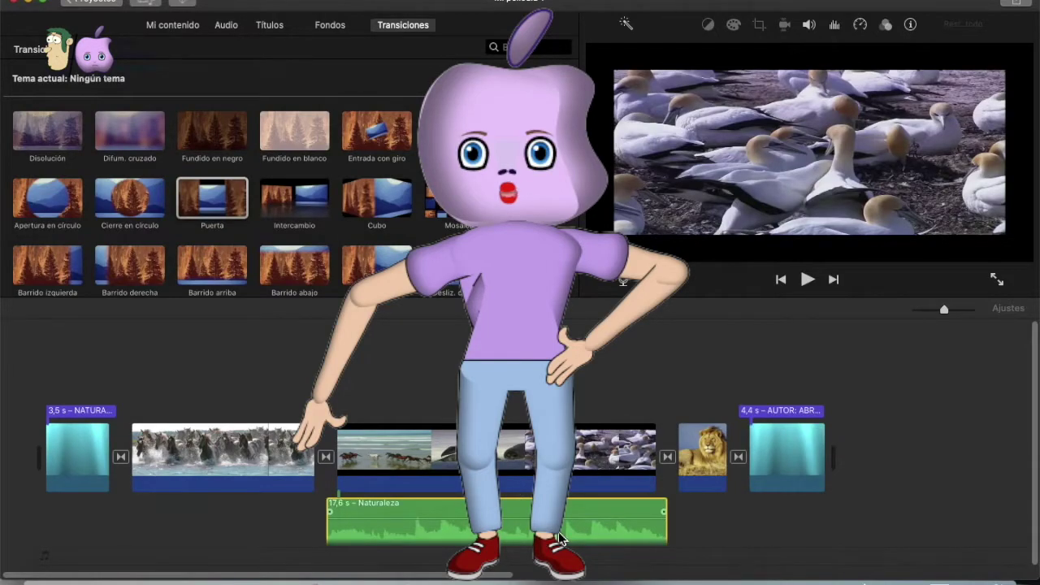
key("Delete")
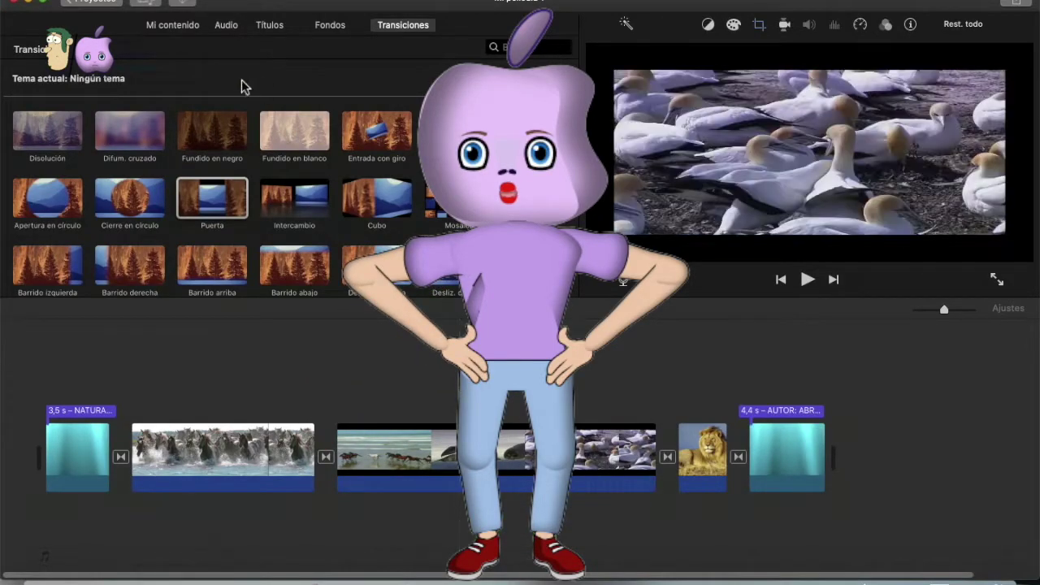
Step: Import MusicaAmbienteAndina.mp3 from the Descargas folder into the 29-3-20 event
left_click(167, 26)
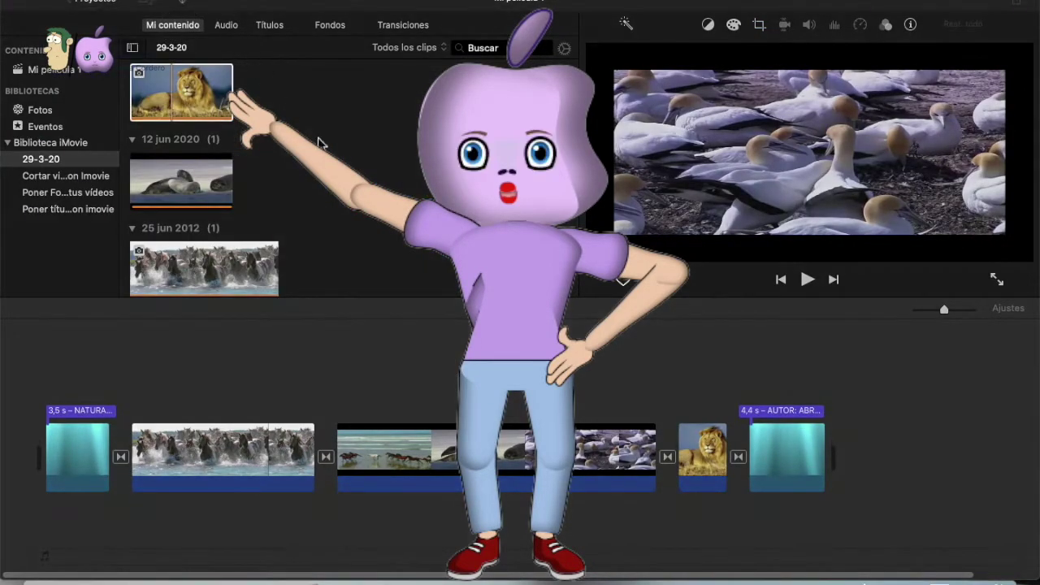
left_click(182, 5)
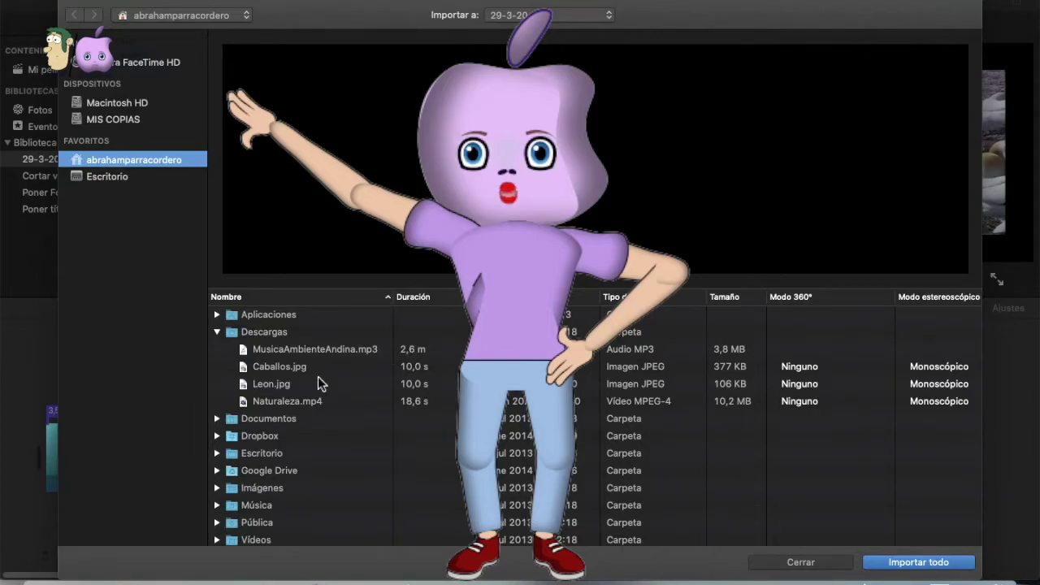
left_click(307, 403)
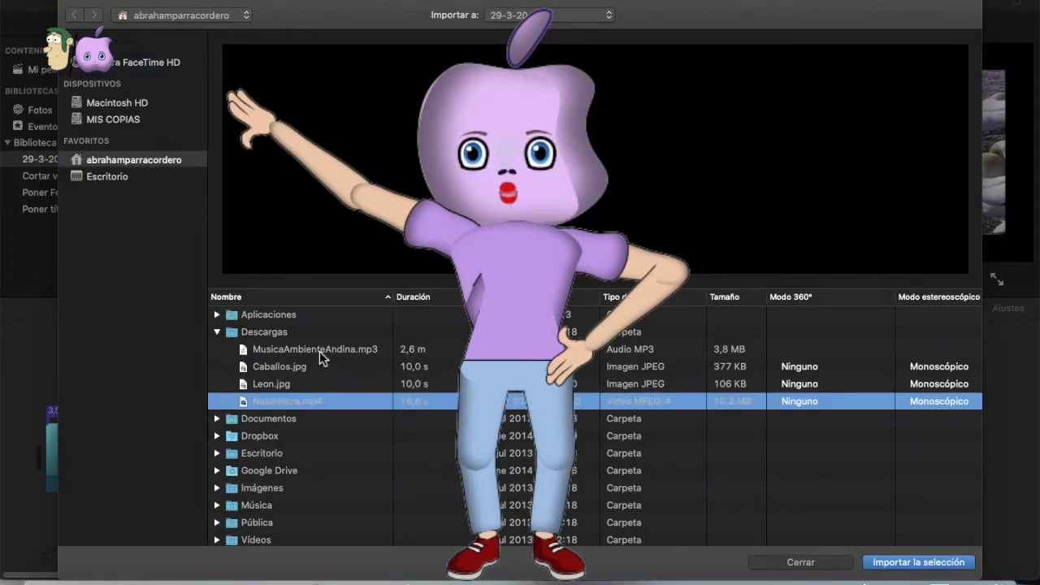
left_click(320, 351)
double_click(319, 351)
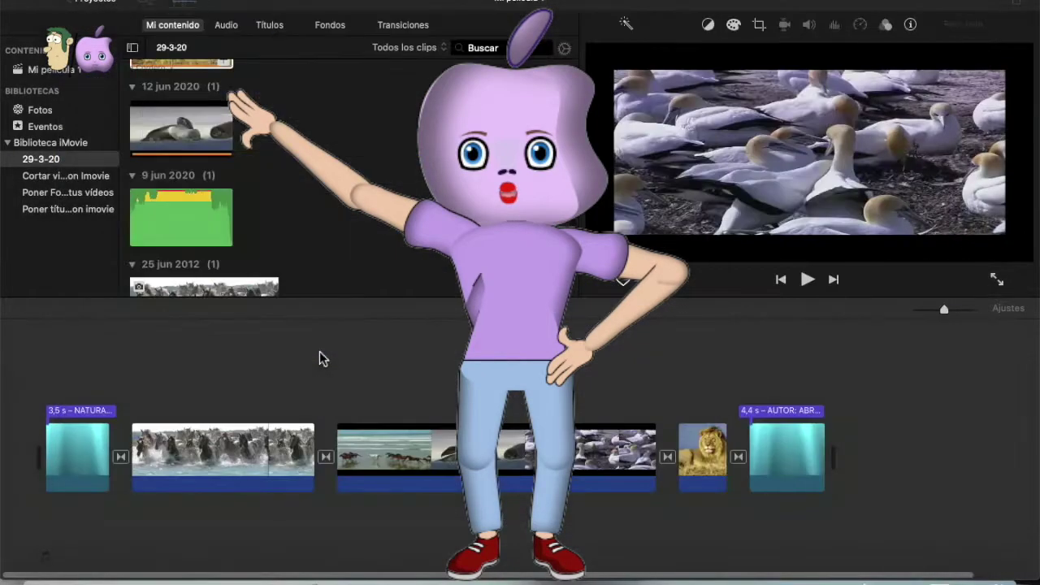
Step: Add the MusicaAmbienteAndina audio beneath the timeline clips, starting at the beginning of the movie
scroll(311, 222, "down", 2)
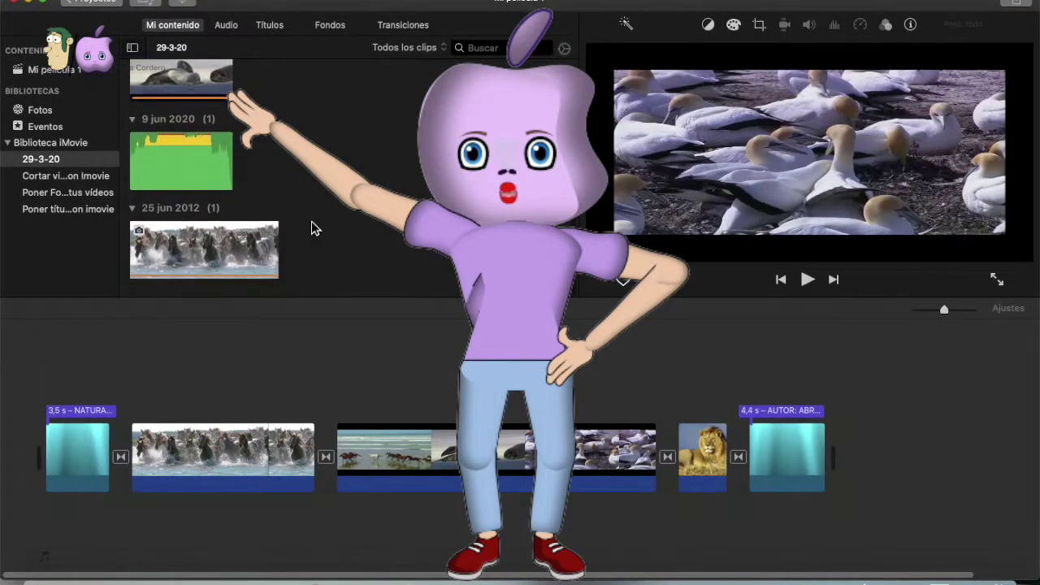
left_click(212, 208)
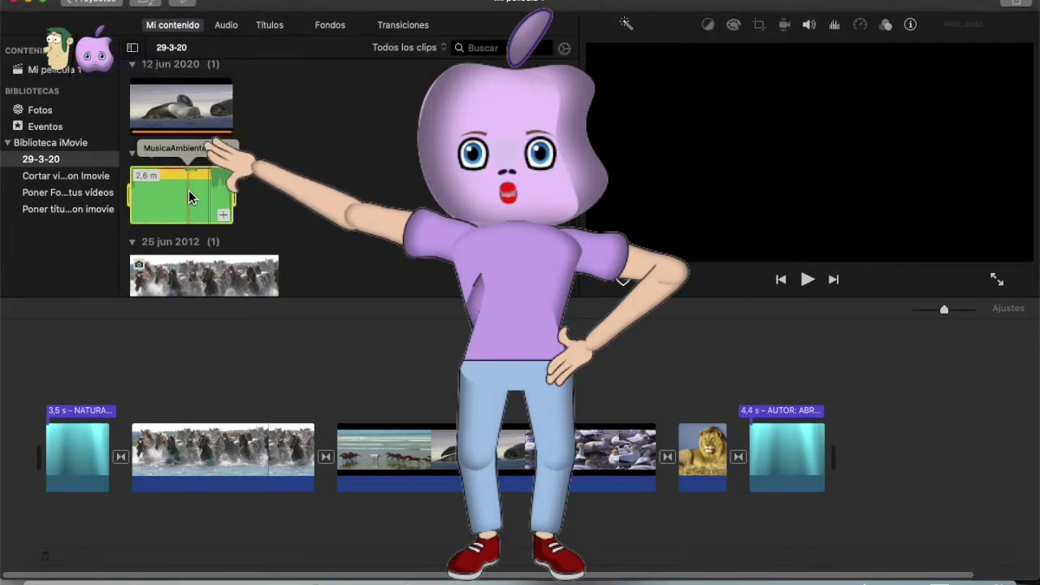
left_click_drag(191, 195, 49, 517)
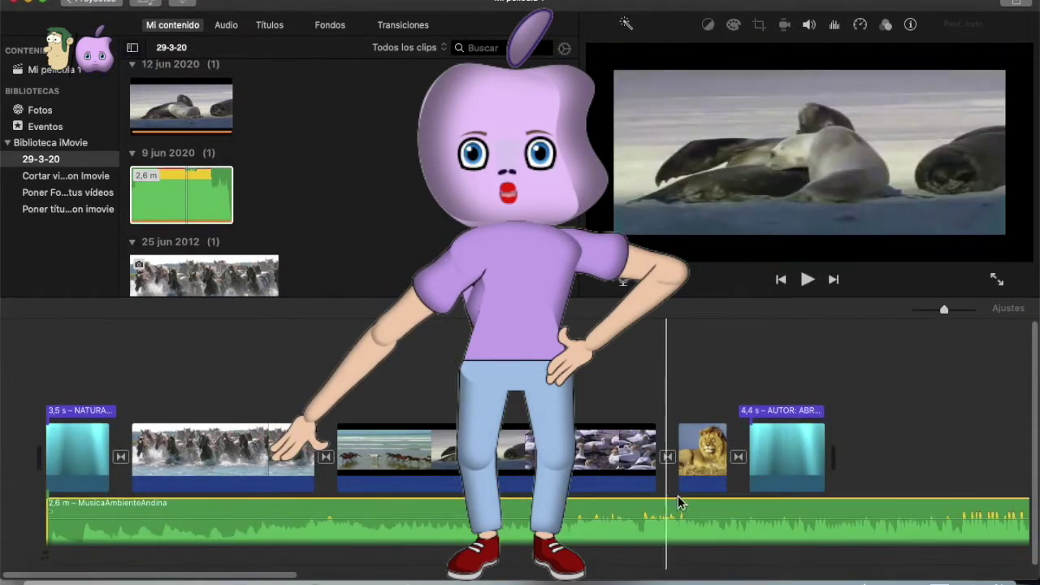
Step: Trim the end of the music track to 36.8 s so it finishes with the closing title clip
scroll(793, 510, "right", 10)
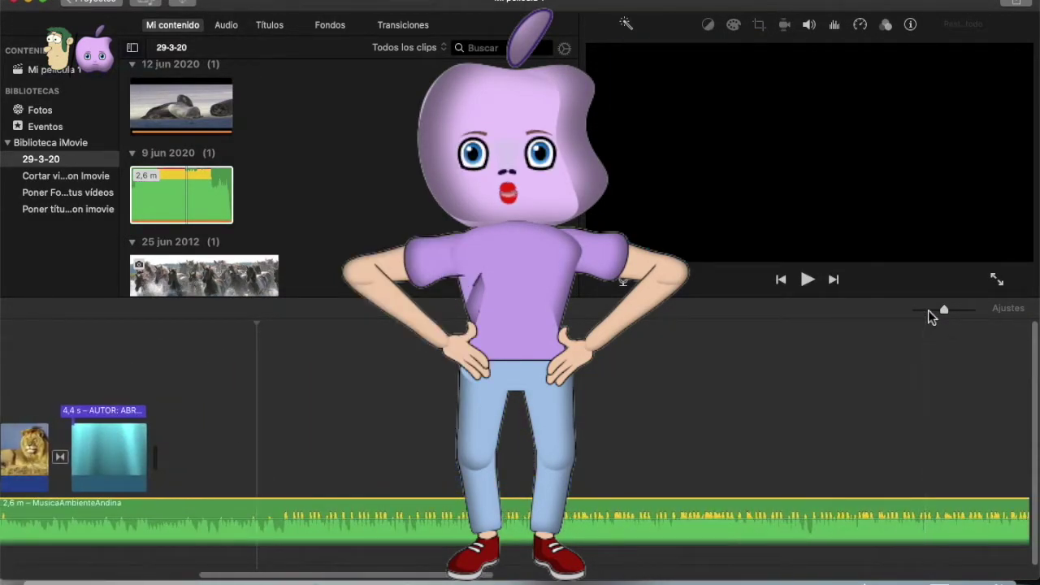
left_click_drag(928, 310, 925, 310)
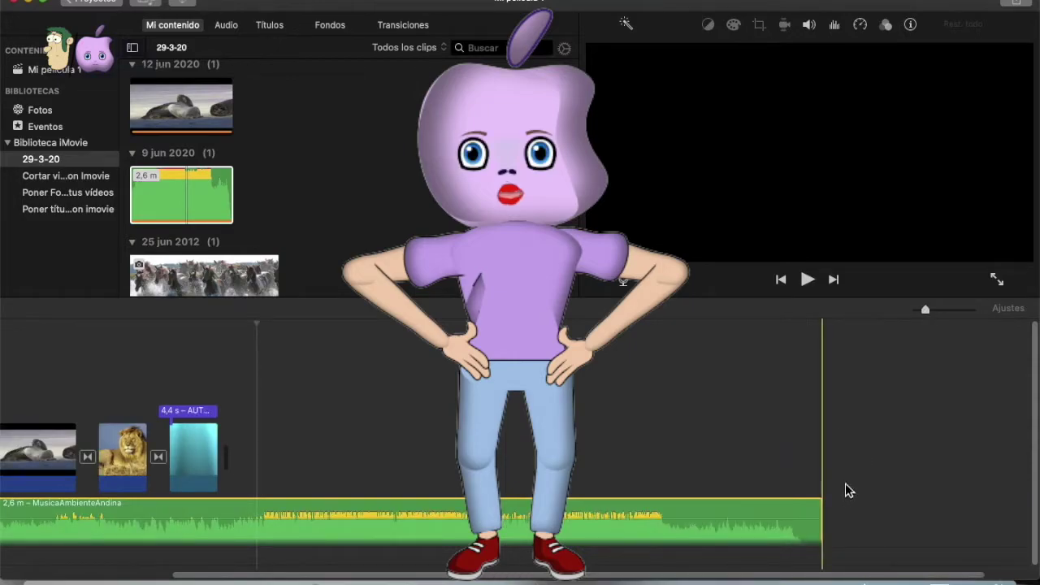
left_click_drag(818, 530, 220, 532)
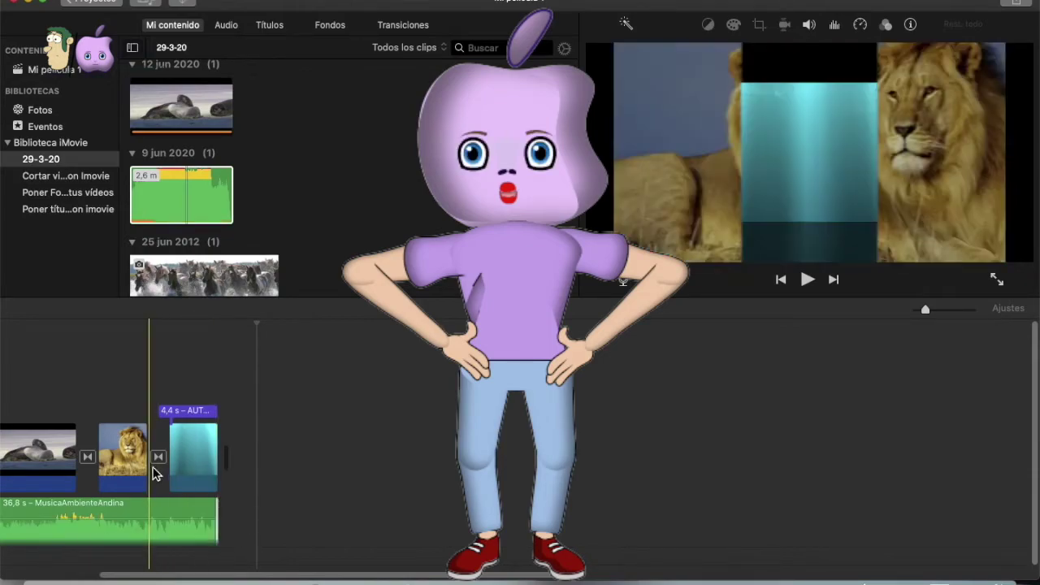
Step: Play the movie from the start to check it with the background music
scroll(156, 474, "left", 4)
left_click(25, 382)
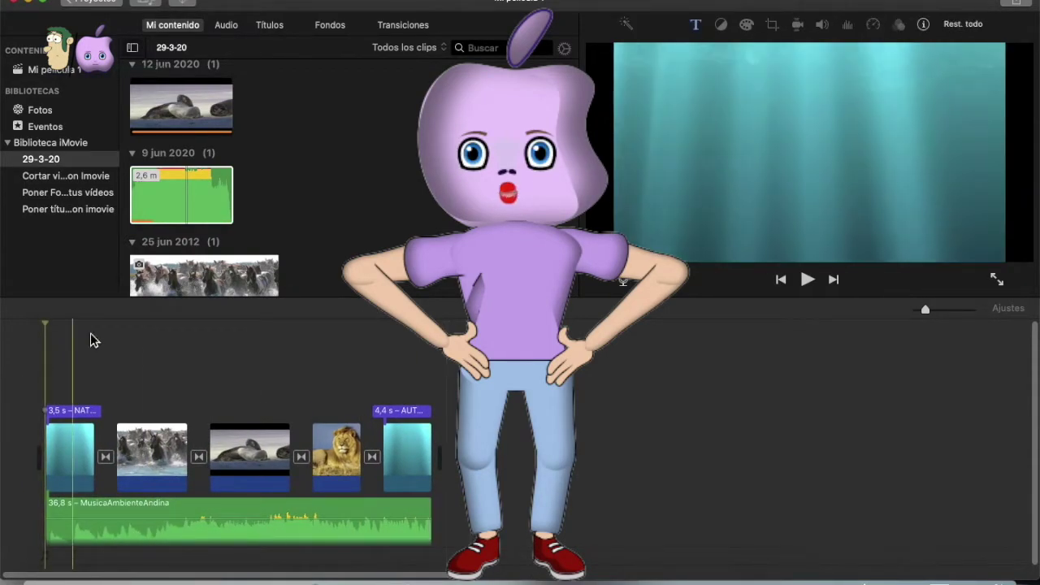
left_click(807, 281)
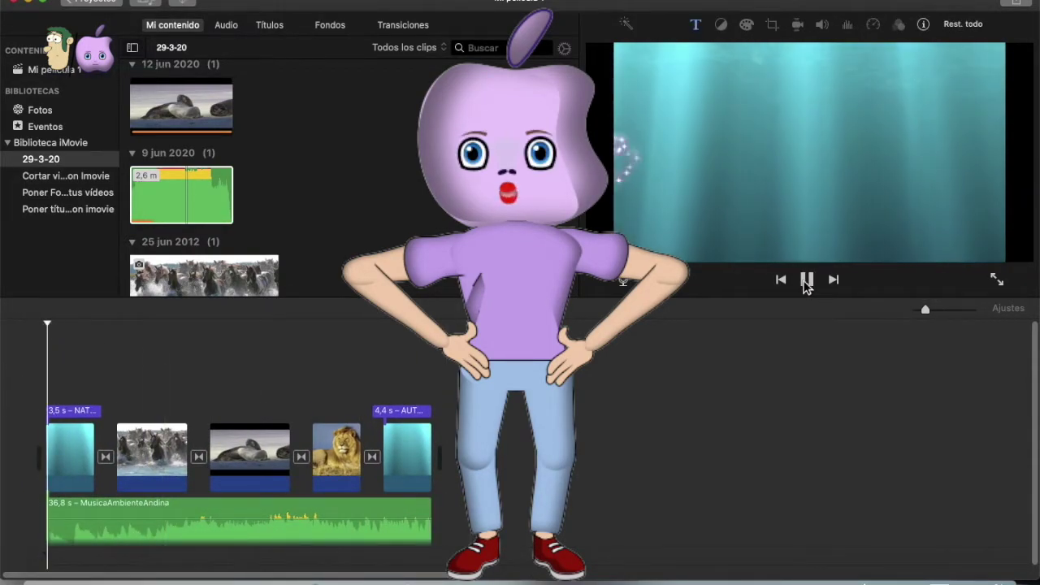